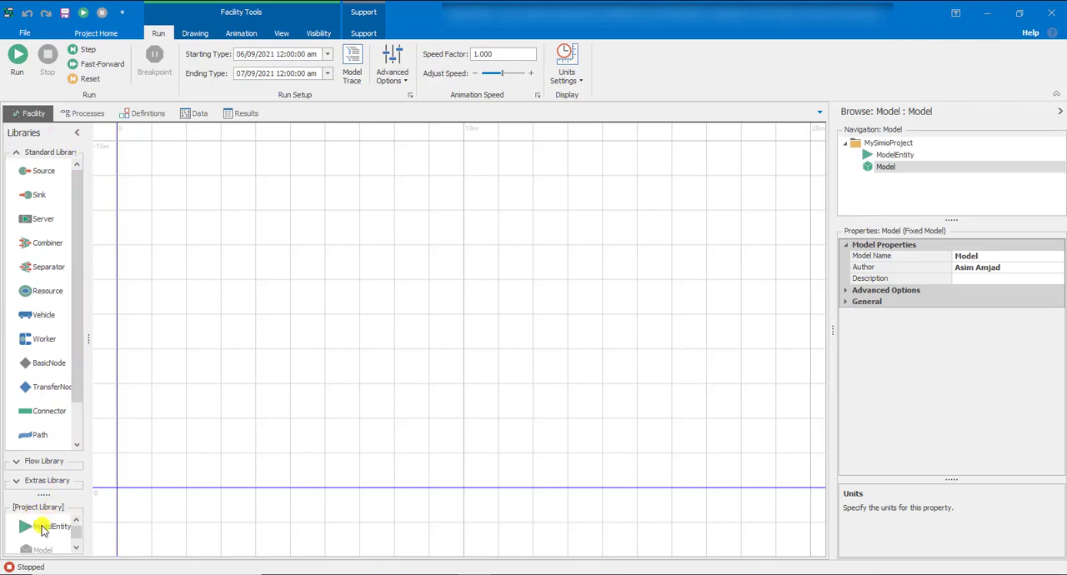
# Place a ModelEntity instance near the upper-left area of the facility grid
pyautogui.moveTo(42, 528); pyautogui.dragTo(172, 186)
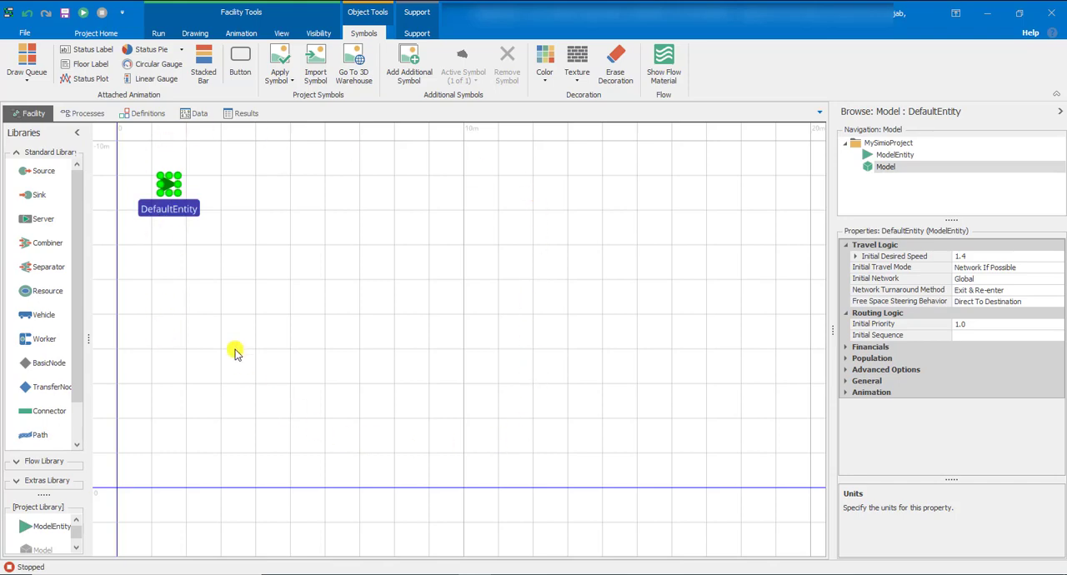
pyautogui.rightClick(222, 239)
pyautogui.click(207, 239)
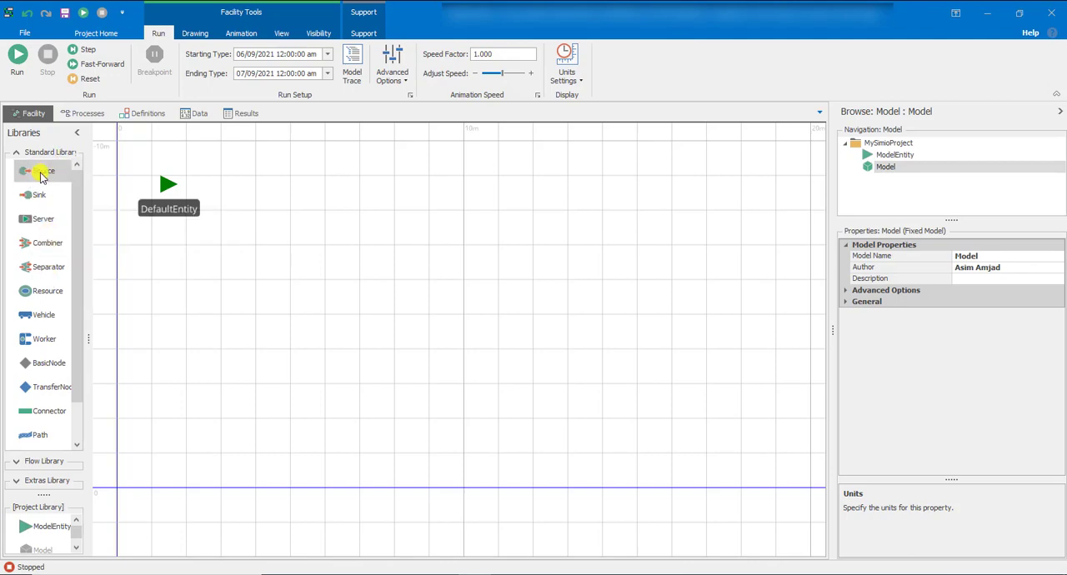
# Add a Source just below the entity and a Sink near the lower-right end of the facility grid
pyautogui.moveTo(41, 175); pyautogui.dragTo(169, 266)
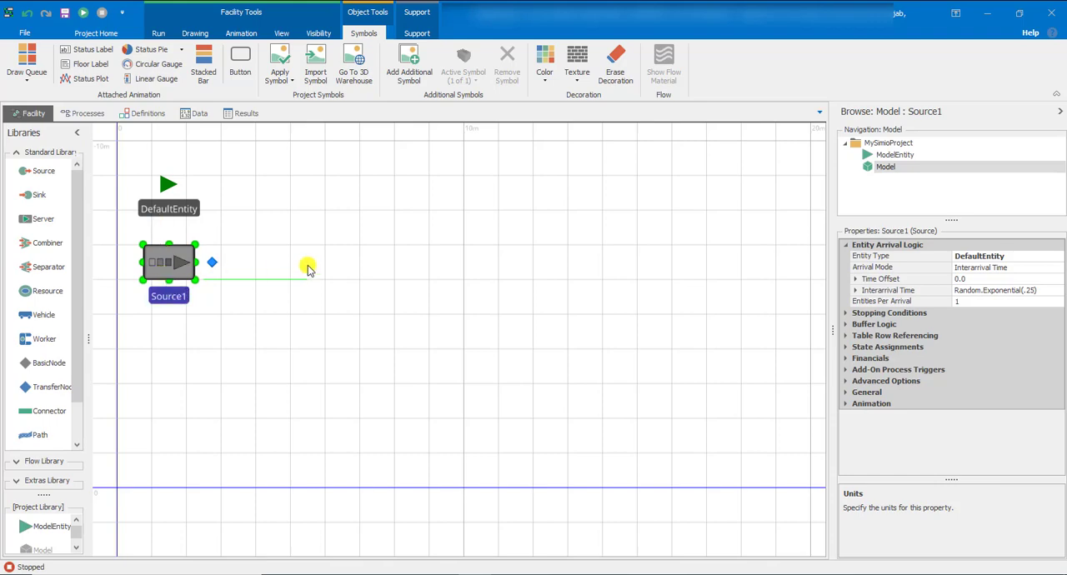
pyautogui.click(232, 342)
pyautogui.moveTo(41, 198); pyautogui.dragTo(787, 445)
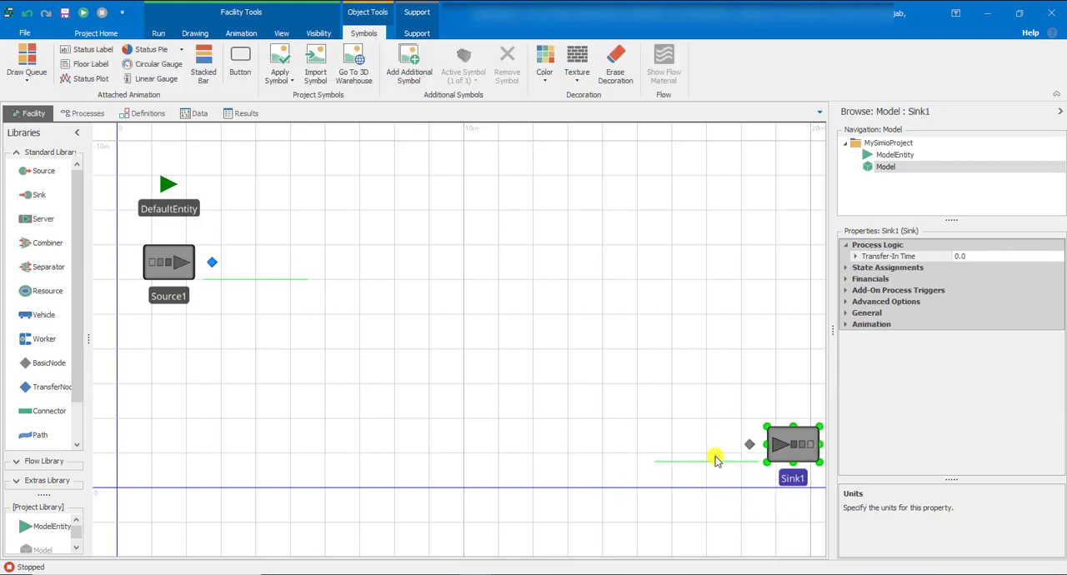
pyautogui.click(663, 427)
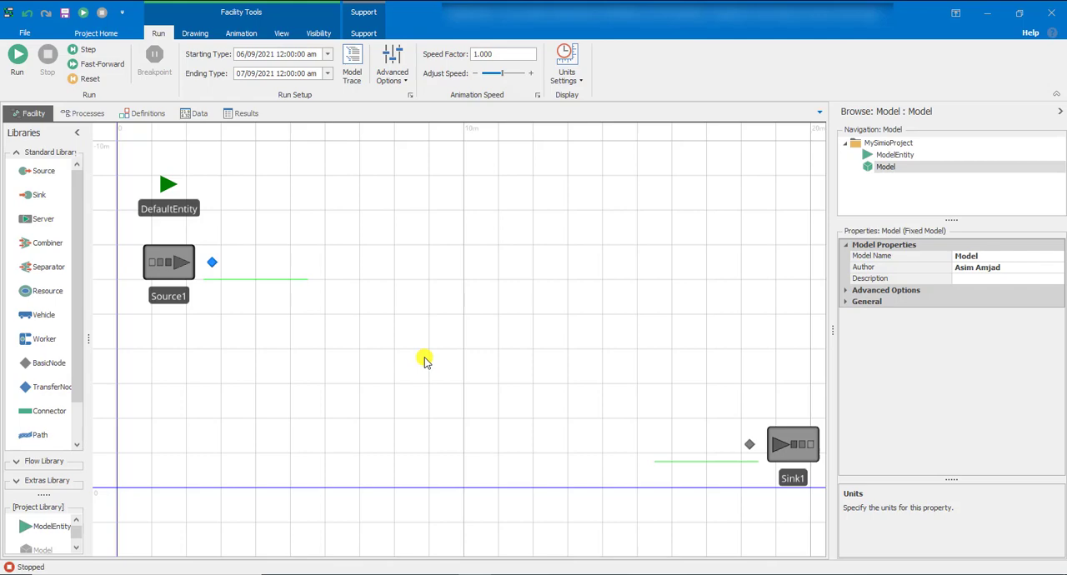
# Add two Servers stepping diagonally down between the source and the sink
pyautogui.moveTo(37, 218); pyautogui.dragTo(356, 332)
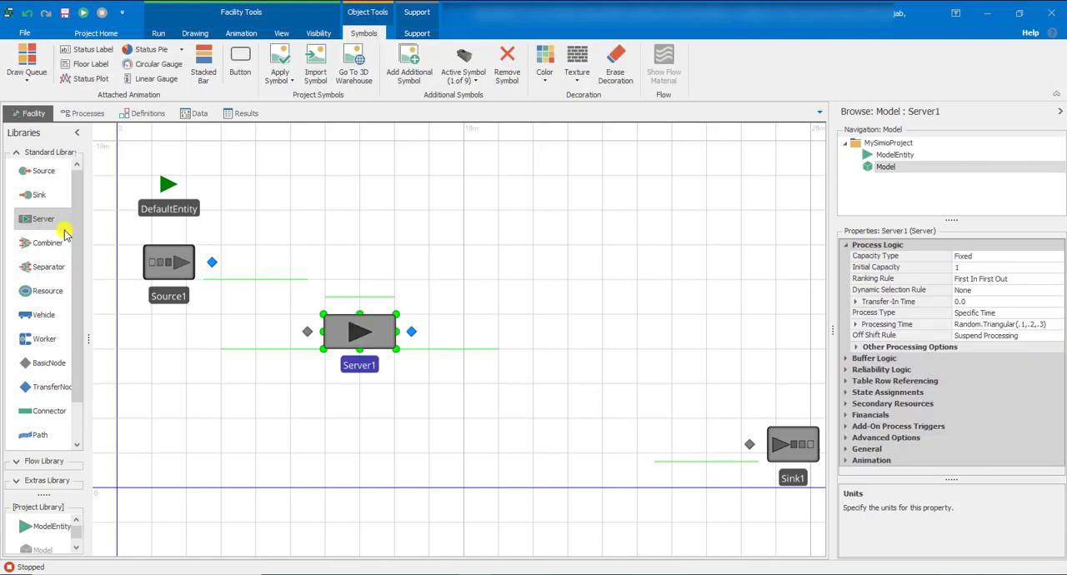
pyautogui.moveTo(62, 227); pyautogui.dragTo(563, 406)
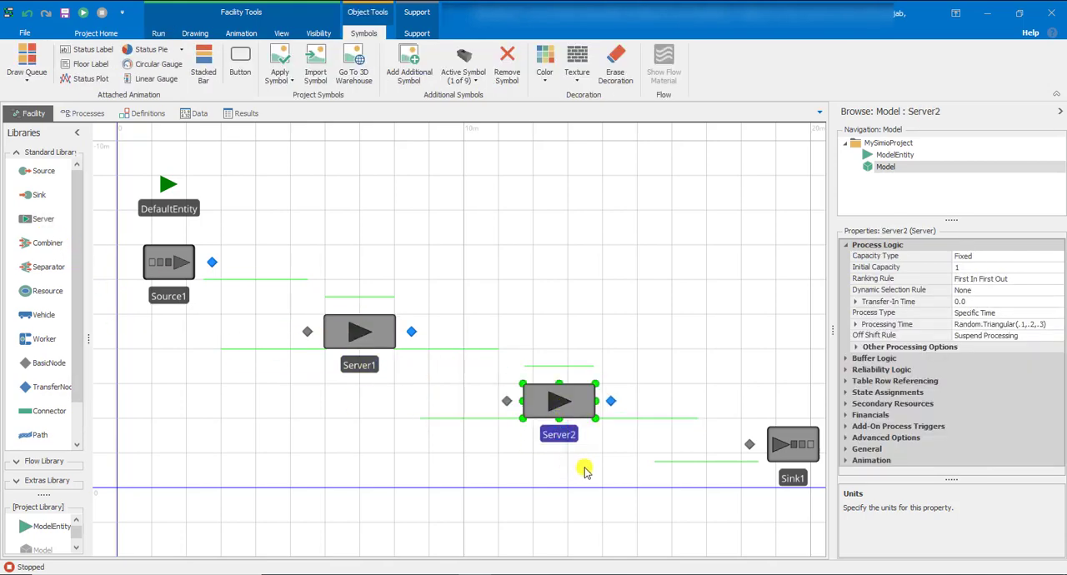
pyautogui.click(584, 471)
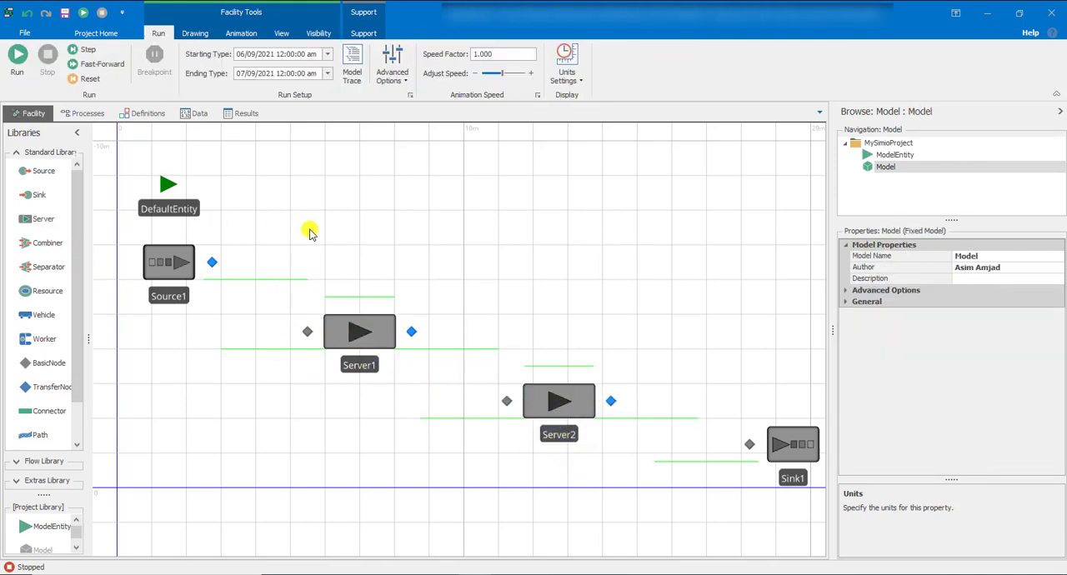
# Draw a zigzag TimePath with two intermediate vertices from the source's output node to the first server's input node
pyautogui.moveTo(310, 229); pyautogui.dragTo(275, 207)
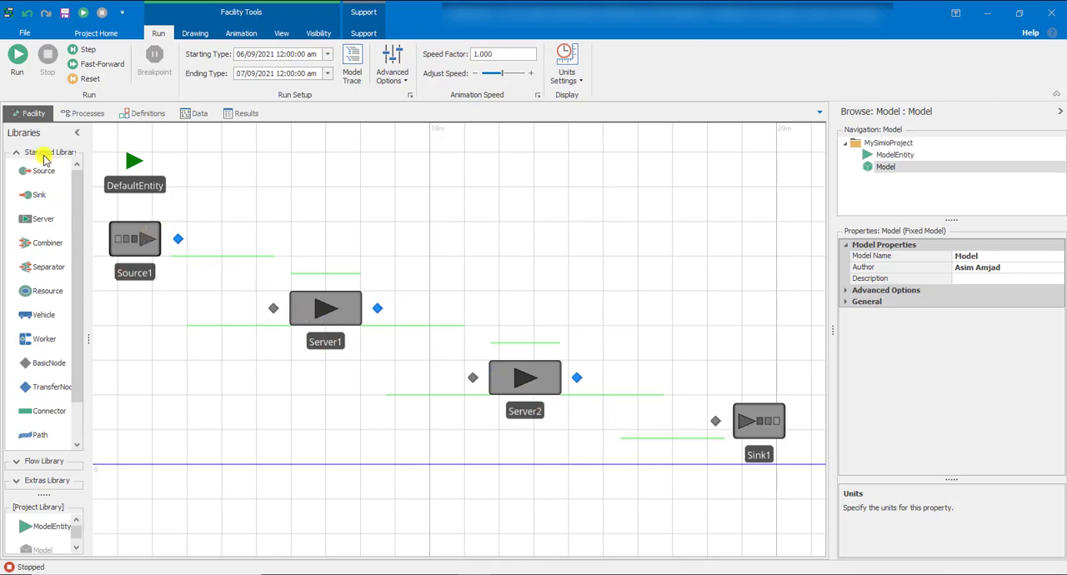
pyautogui.scroll(-2, 41, 393)
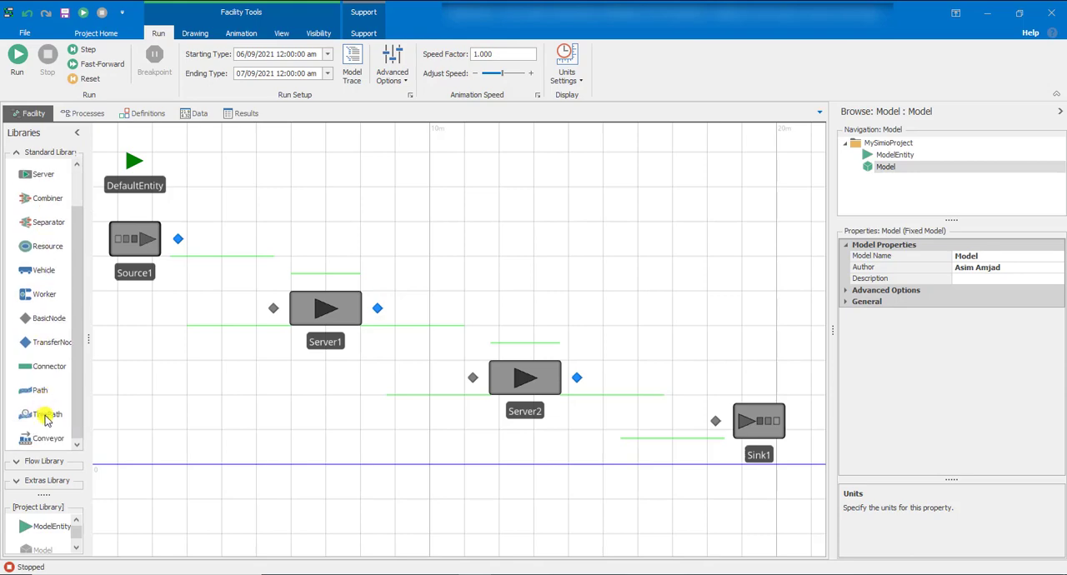
pyautogui.click(46, 415)
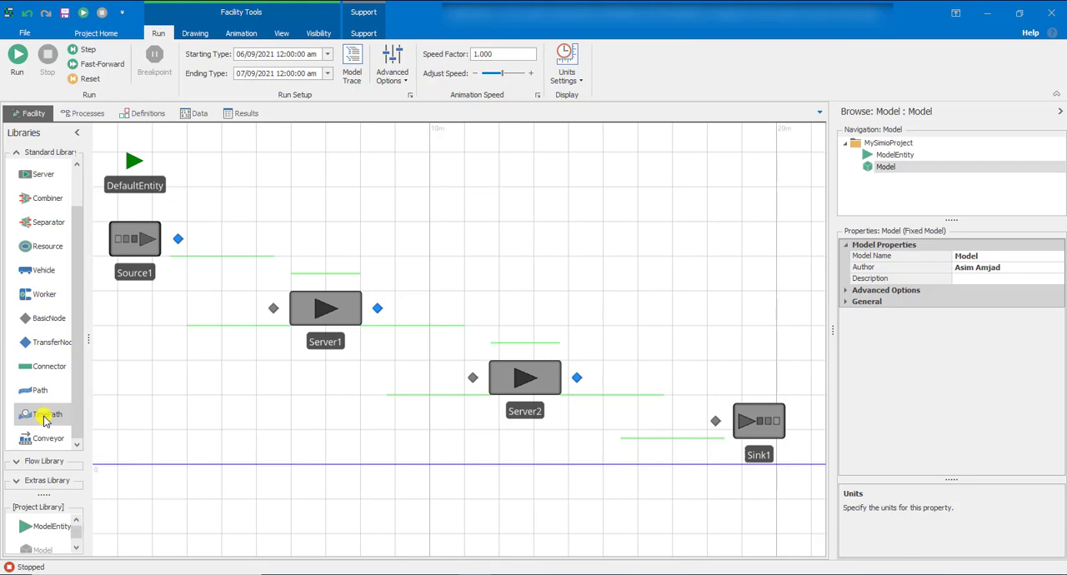
pyautogui.click(176, 239)
pyautogui.click(230, 240)
pyautogui.click(202, 289)
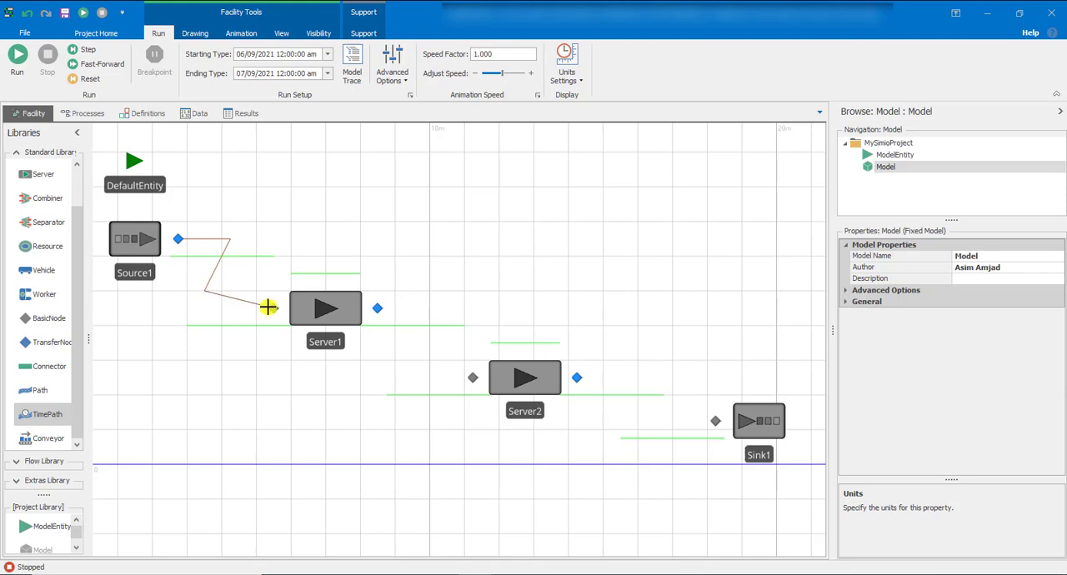
pyautogui.click(273, 309)
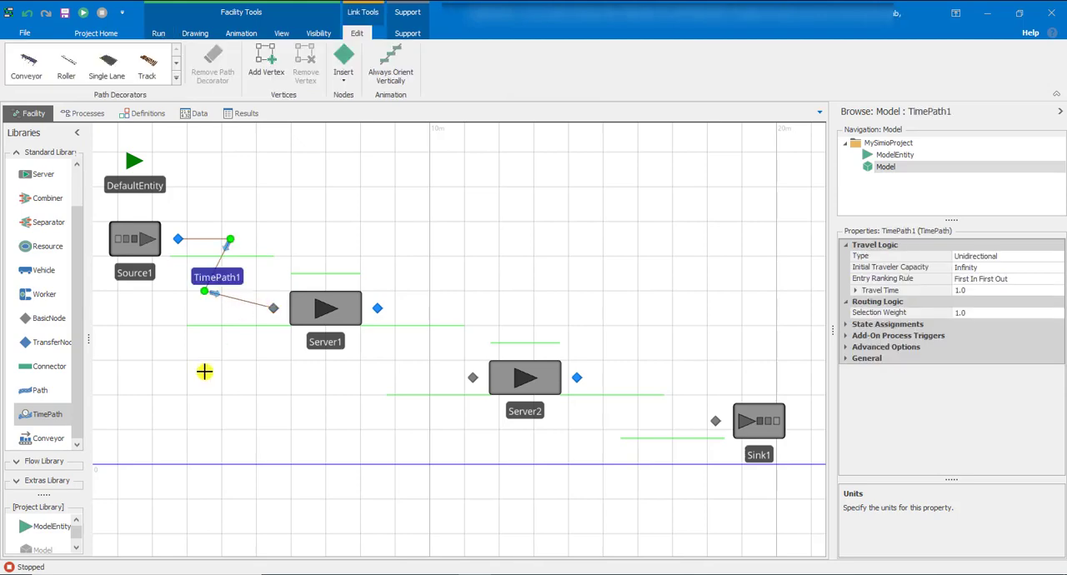
# Draw a zigzag TimePath with two intermediate vertices from the first server's output node to the second server's input node
pyautogui.click(378, 309)
pyautogui.click(447, 308)
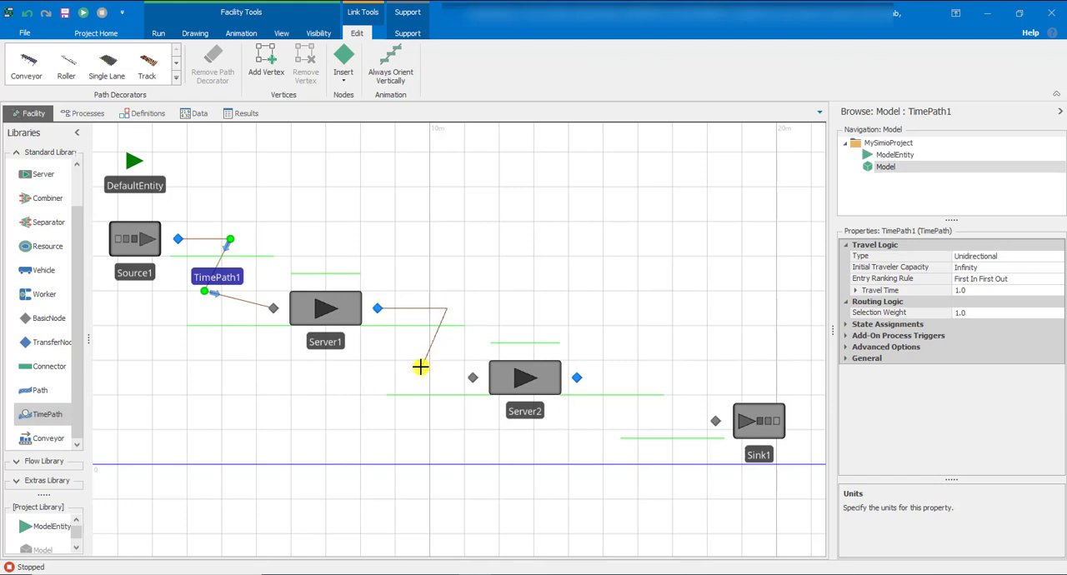
pyautogui.click(422, 367)
pyautogui.click(472, 378)
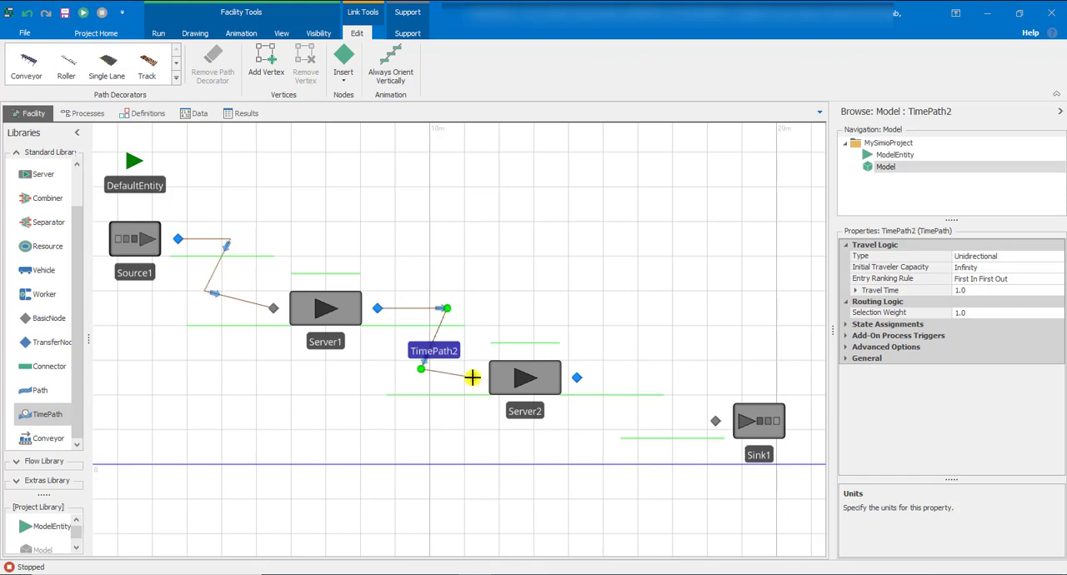
# Draw a zigzag TimePath with two intermediate vertices from the second server's output node to the sink's input node
pyautogui.click(577, 378)
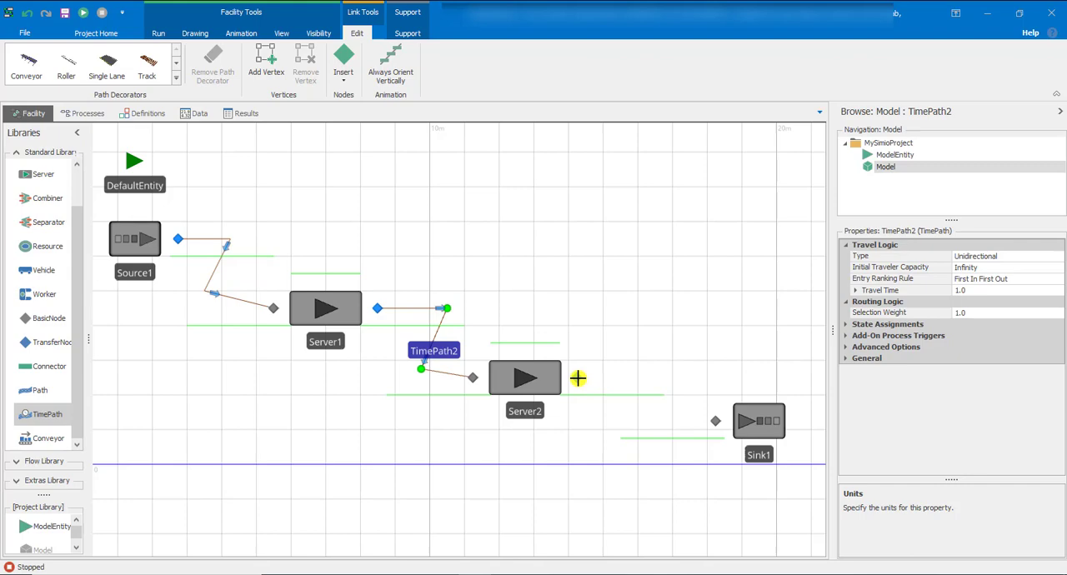
pyautogui.click(672, 378)
pyautogui.click(629, 421)
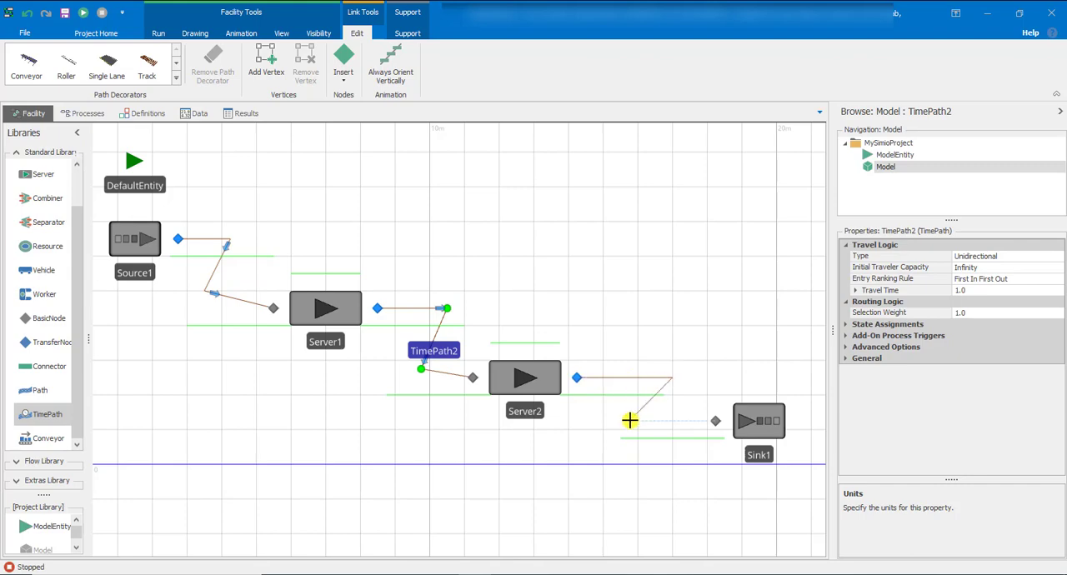
pyautogui.click(715, 421)
pyautogui.click(721, 292)
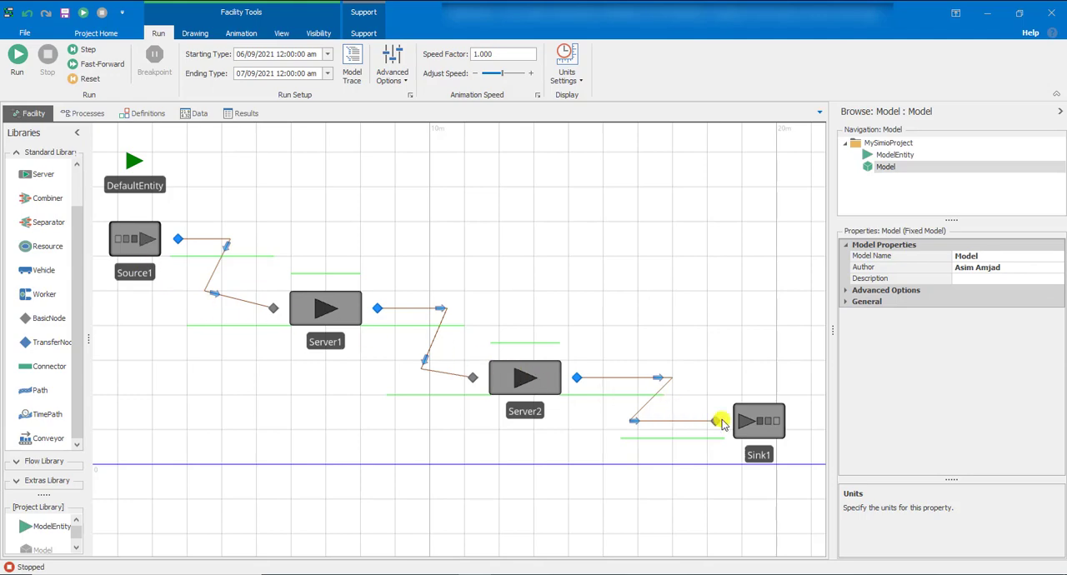
# Rename the DefaultEntity model entity to cust_ent
pyautogui.click(129, 191)
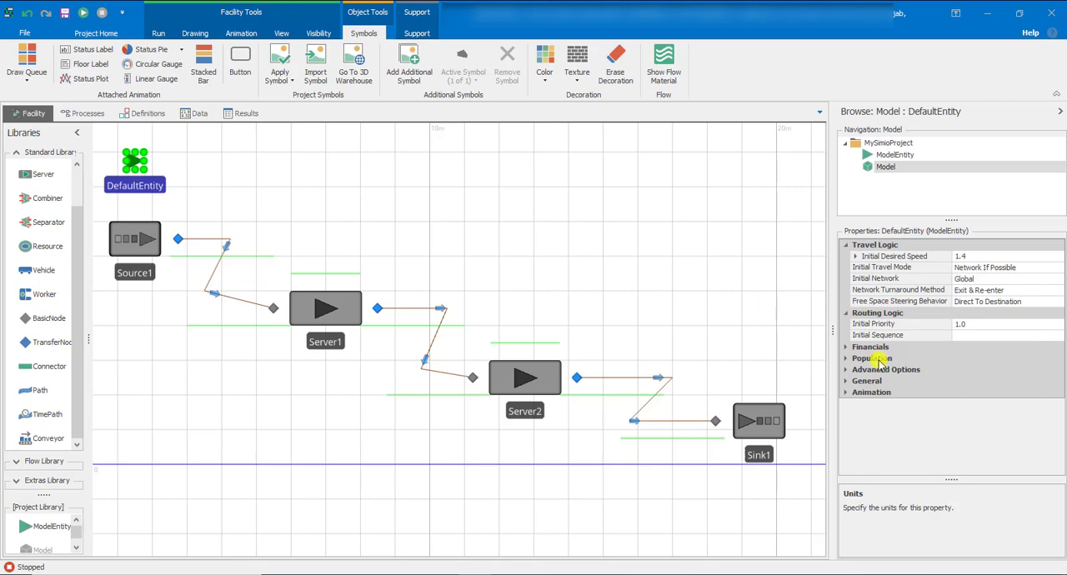
pyautogui.click(847, 379)
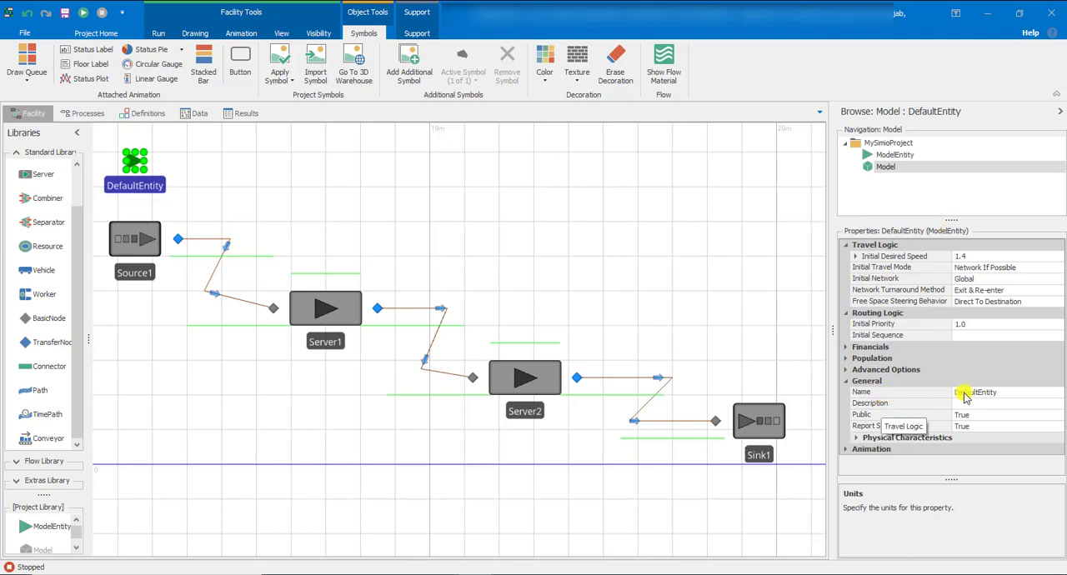
pyautogui.doubleClick(991, 393)
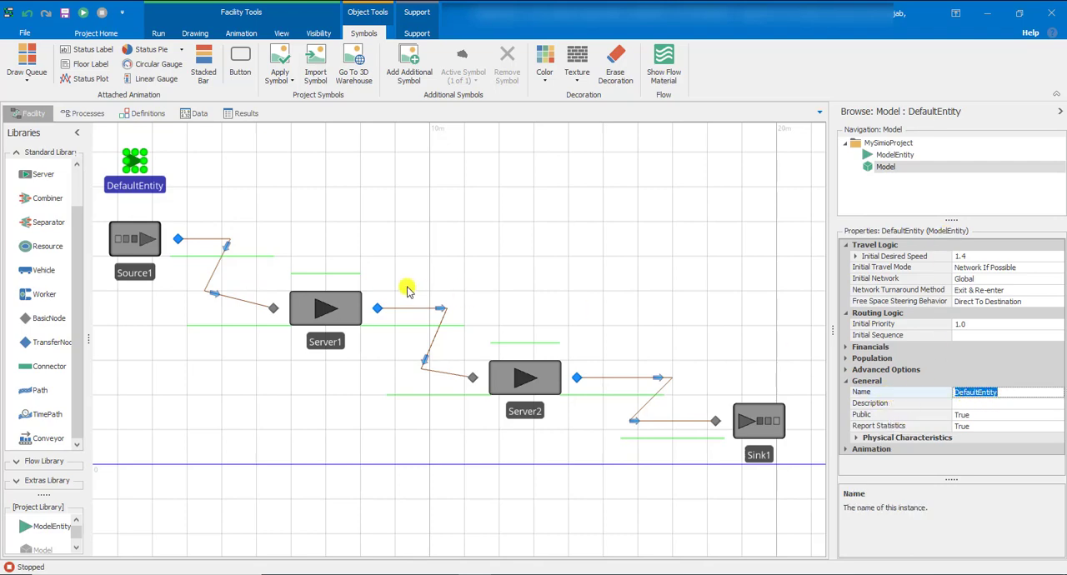
pyautogui.doubleClick(145, 185)
pyautogui.moveTo(146, 183); pyautogui.dragTo(86, 182)
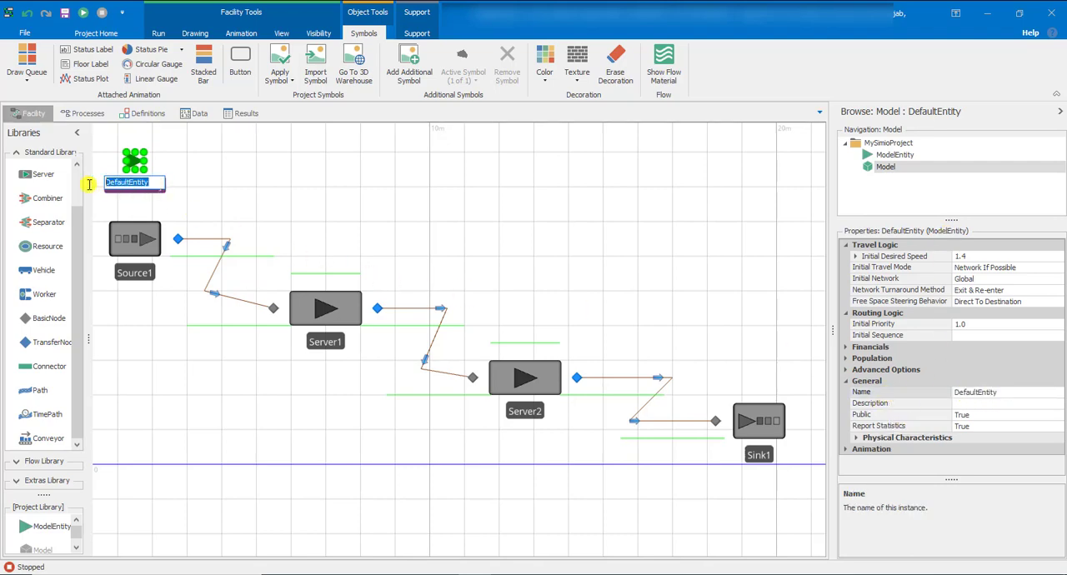
pyautogui.click(1001, 393)
pyautogui.click(1004, 393)
pyautogui.moveTo(1004, 393); pyautogui.dragTo(953, 393)
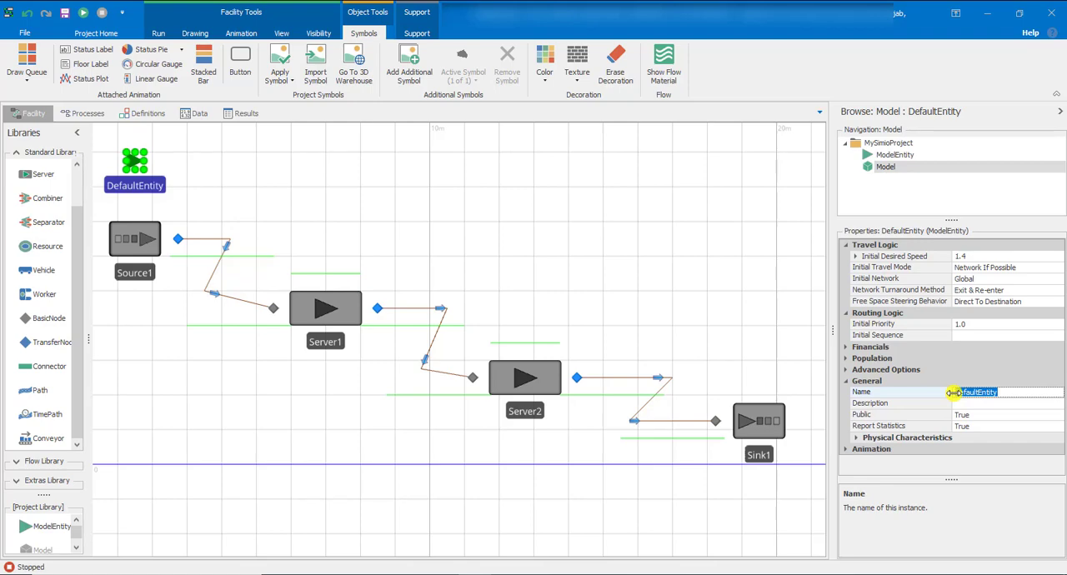
pyautogui.press('BackSpace')
pyautogui.press('Return')
pyautogui.click(870, 338)
pyautogui.click(226, 203)
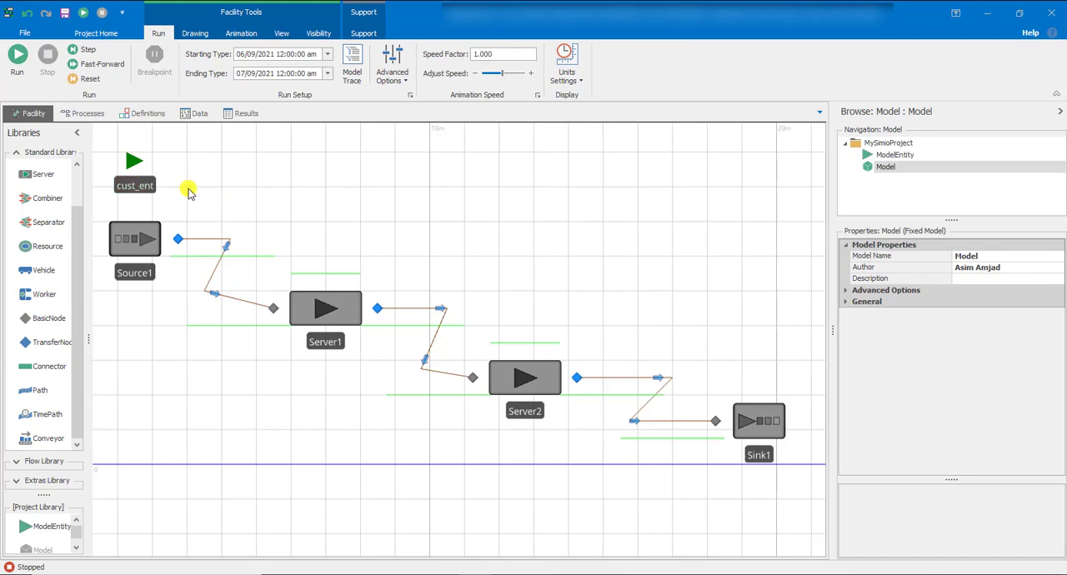
# Rename the source to cust_arr
pyautogui.click(143, 249)
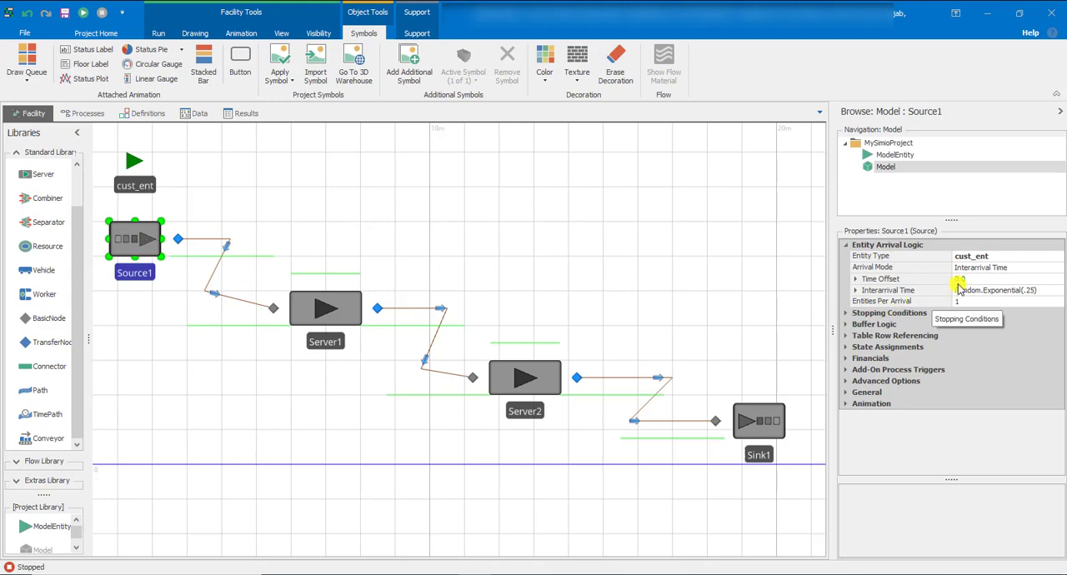
pyautogui.click(862, 392)
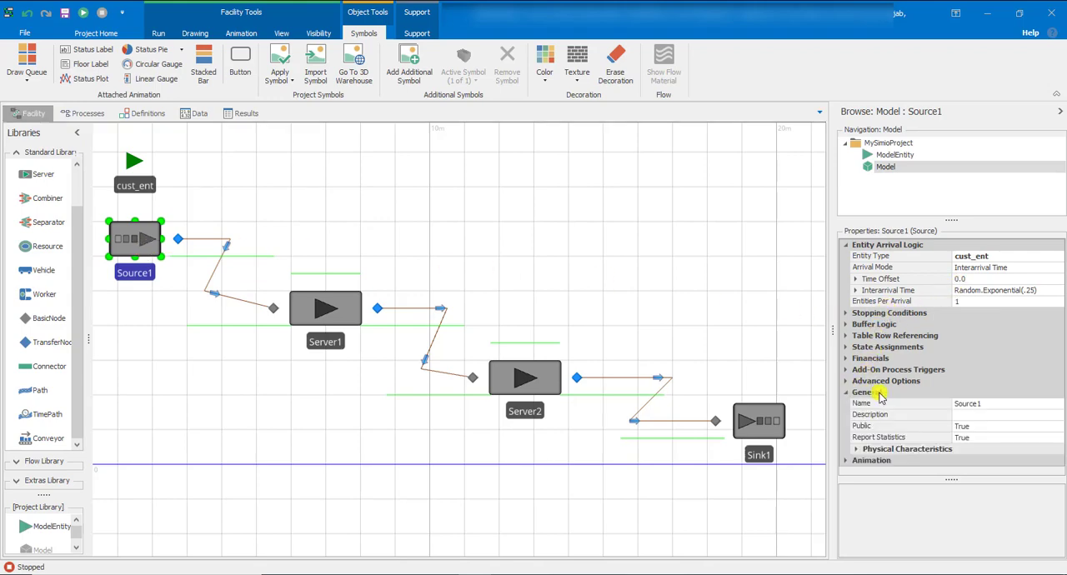
pyautogui.click(984, 405)
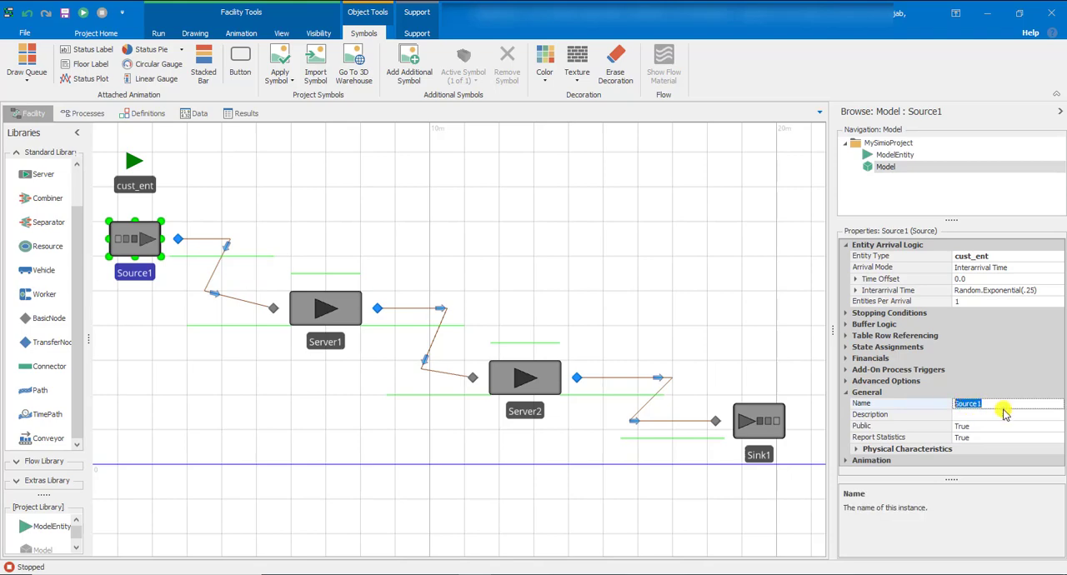
pyautogui.write('cust_arr')
pyautogui.press('Return')
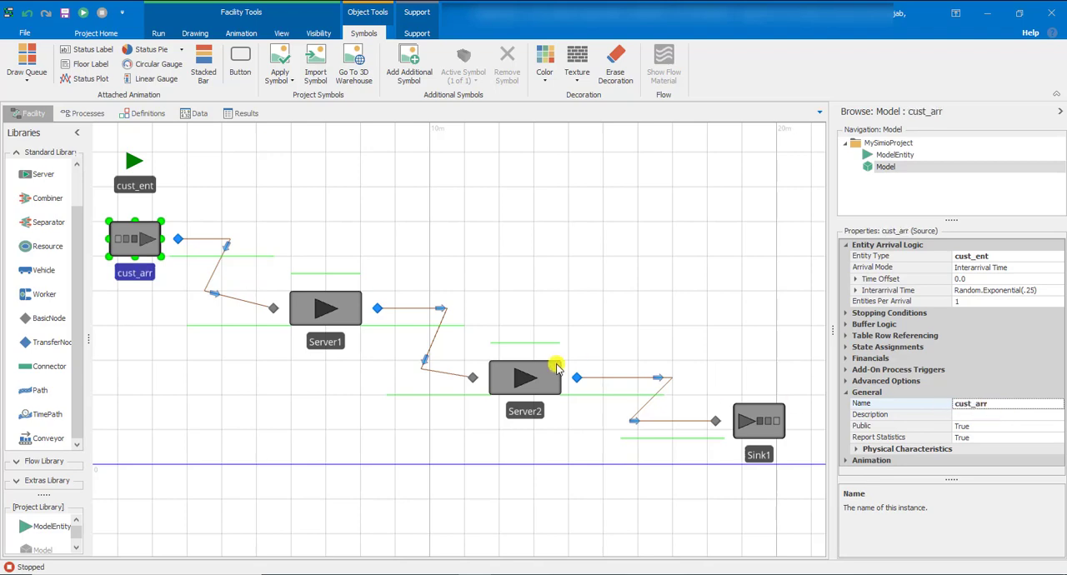
pyautogui.click(187, 311)
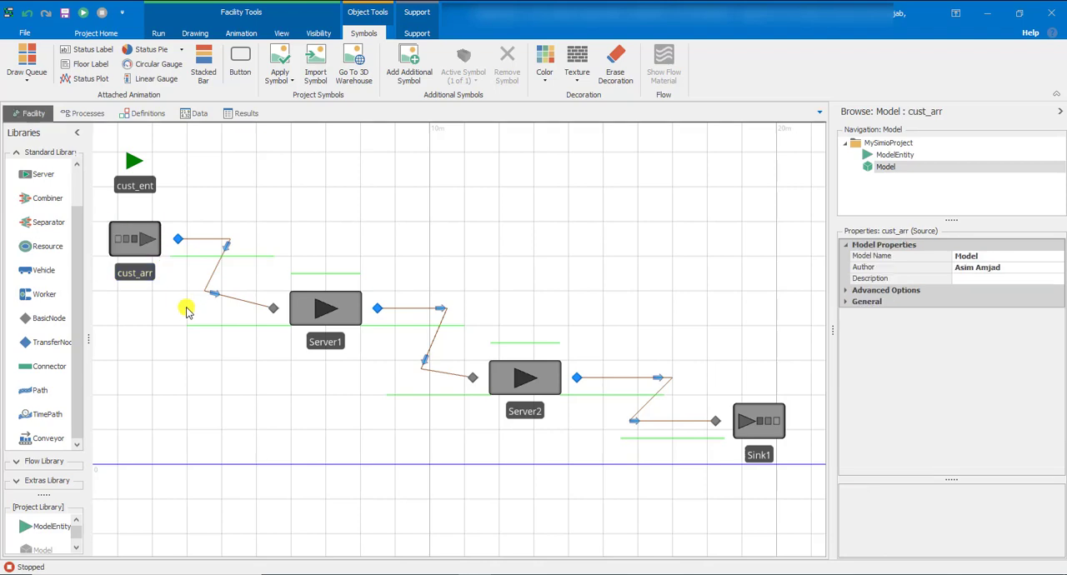
# Rename the first server to get_ice_cream
pyautogui.click(117, 237)
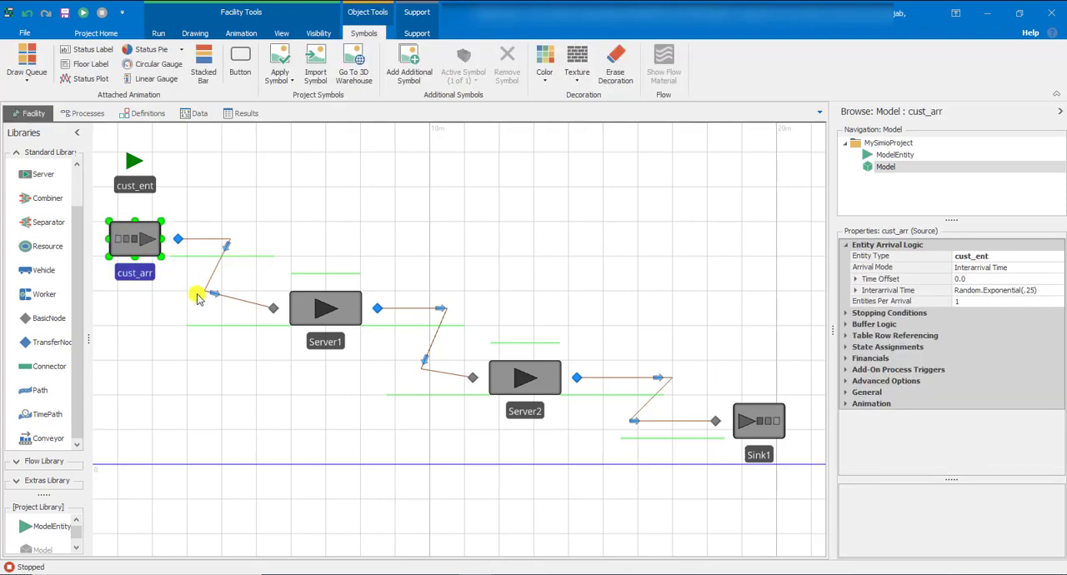
pyautogui.click(300, 310)
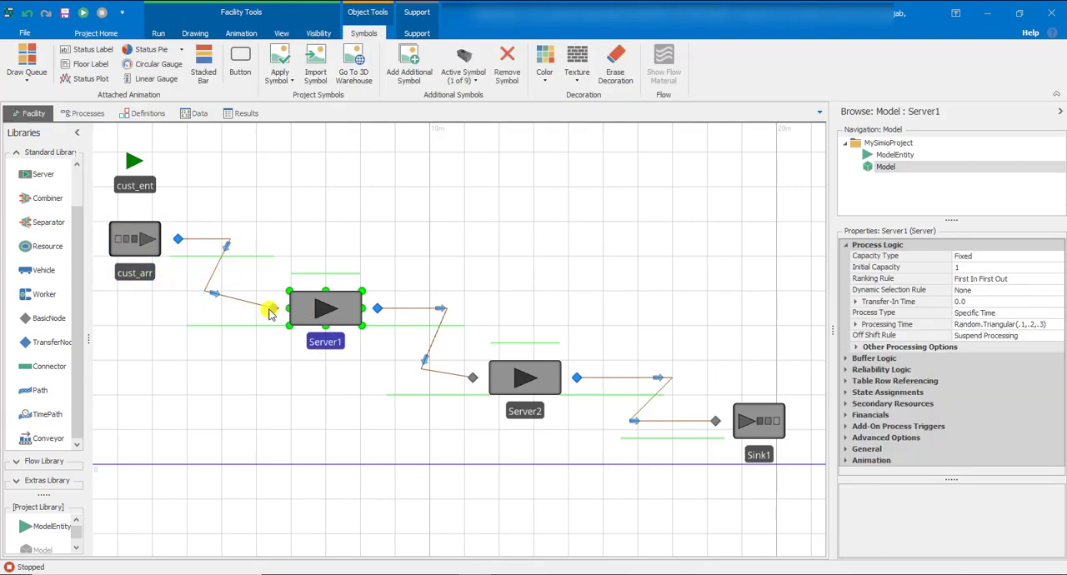
pyautogui.click(847, 448)
pyautogui.click(980, 415)
pyautogui.doubleClick(980, 415)
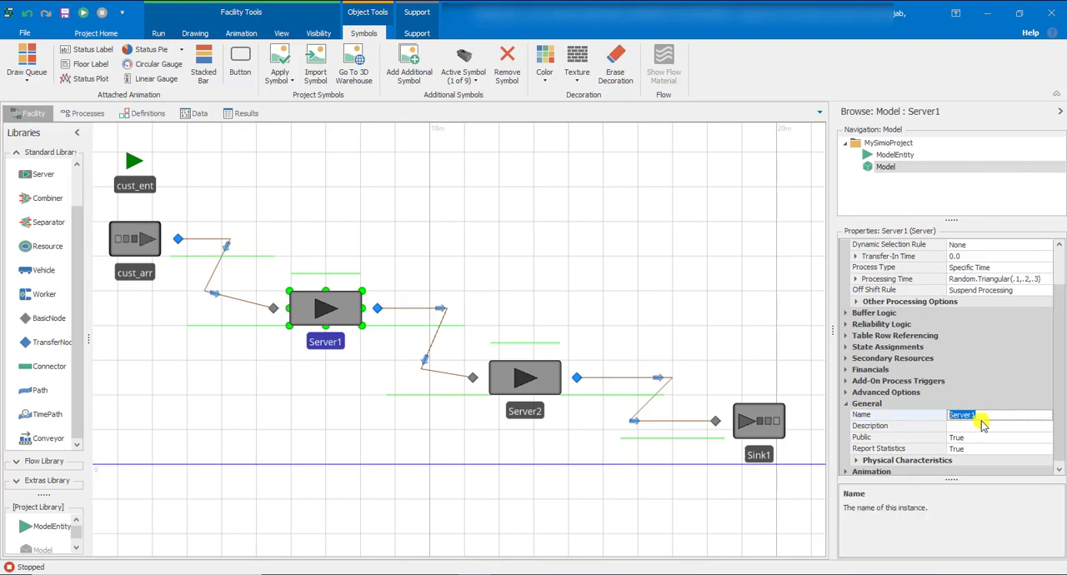
pyautogui.write('get_ice_cream')
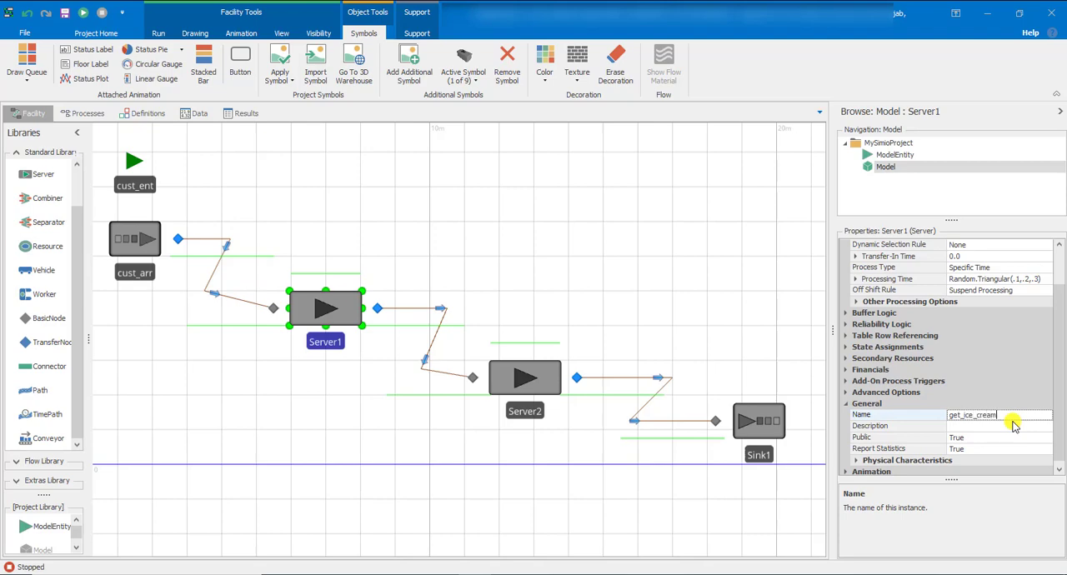
pyautogui.press('Return')
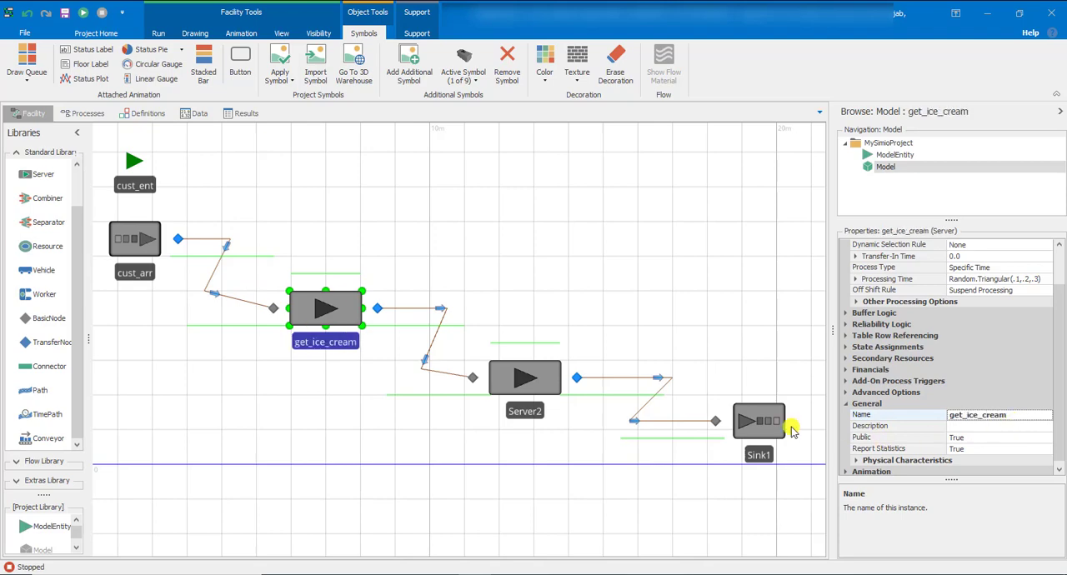
# Rename the second server to pay_cash
pyautogui.click(525, 413)
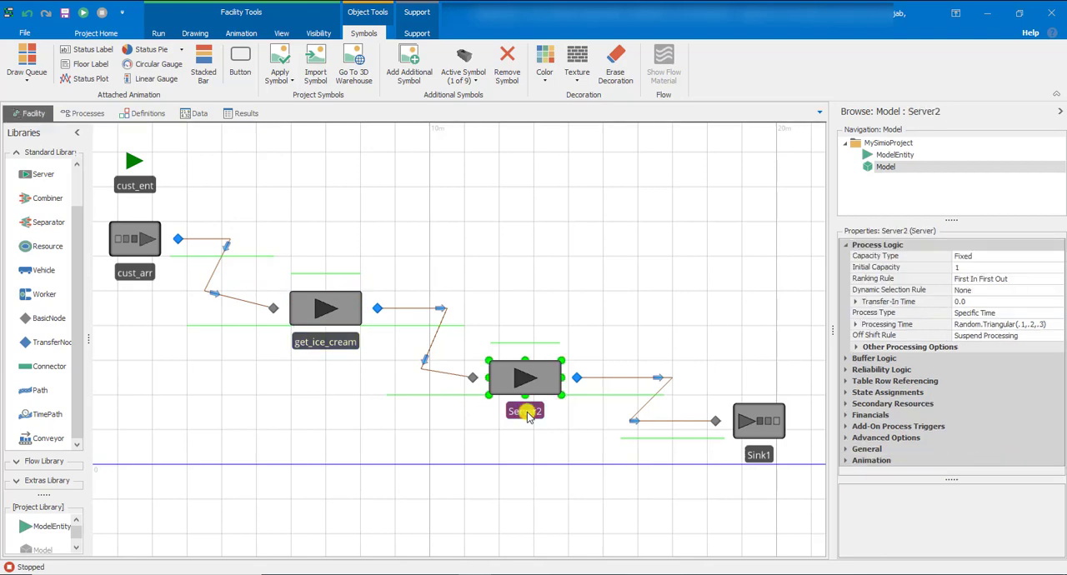
pyautogui.click(526, 412)
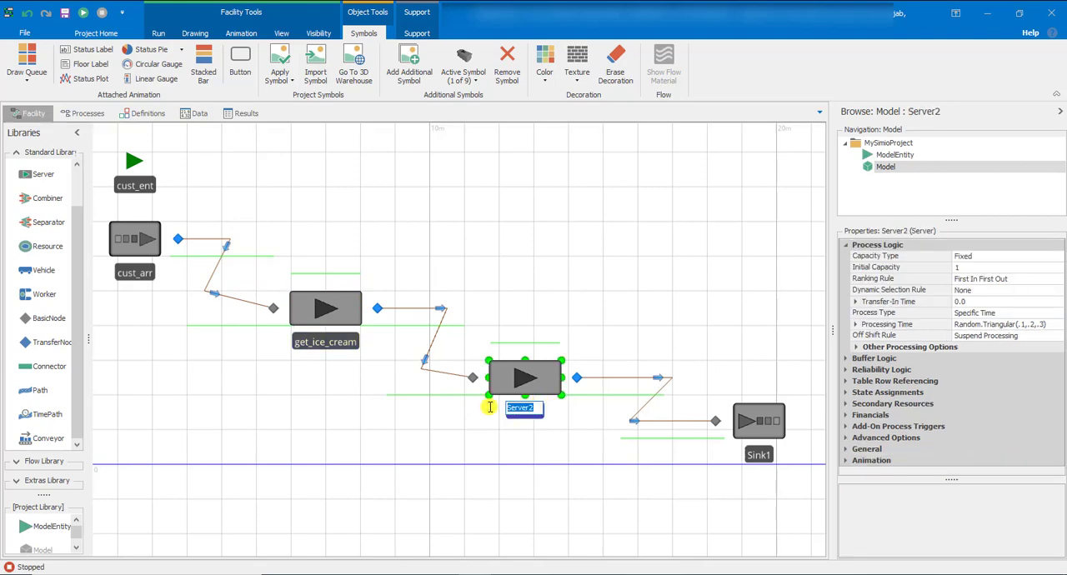
pyautogui.write('pay_cash')
pyautogui.press('Return')
pyautogui.click(550, 417)
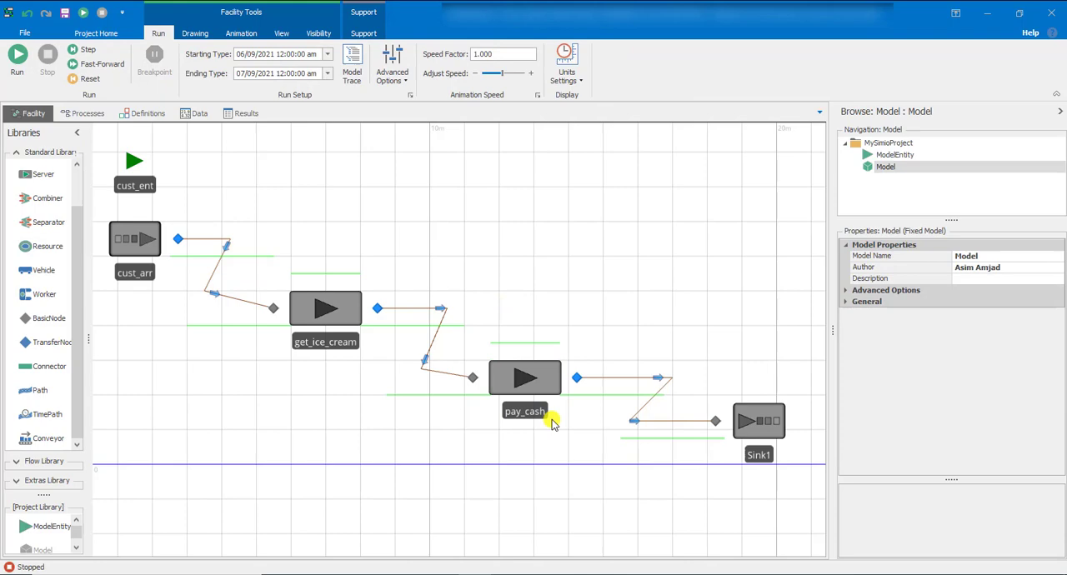
# Rename the sink to exit_sys
pyautogui.click(777, 426)
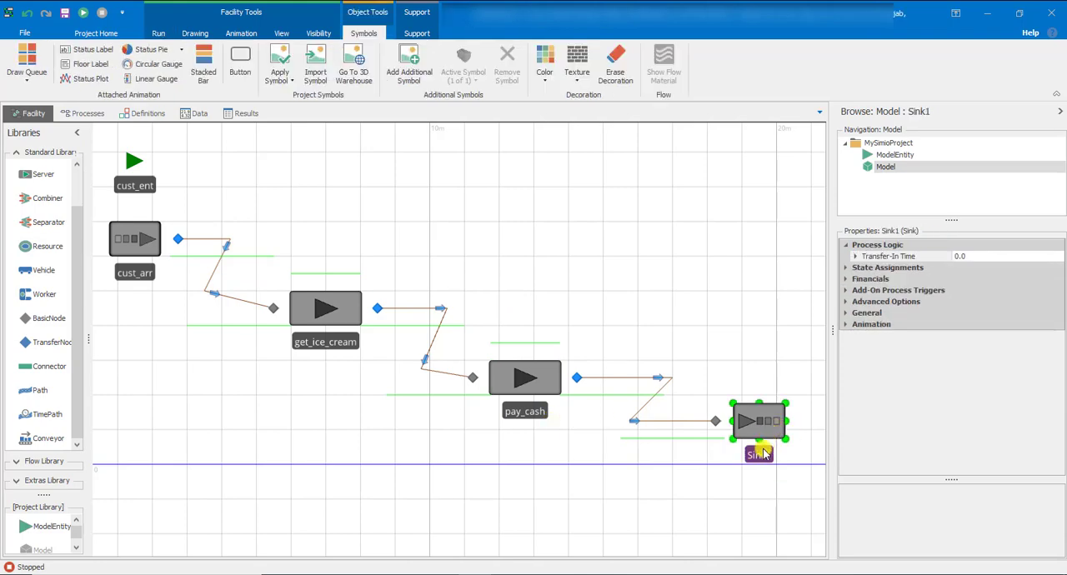
pyautogui.click(762, 451)
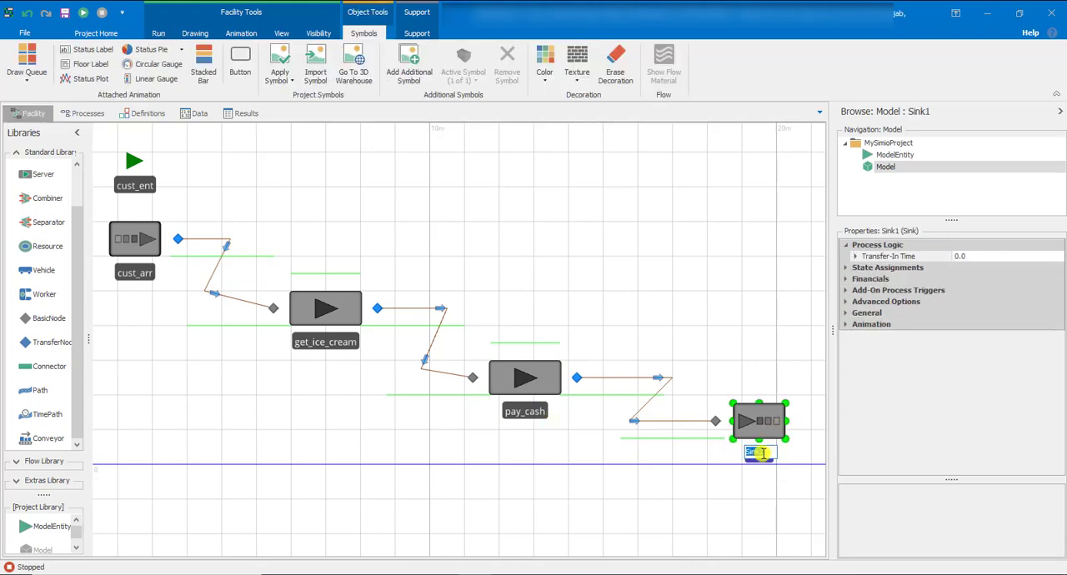
pyautogui.write('exit_sys')
pyautogui.press('Return')
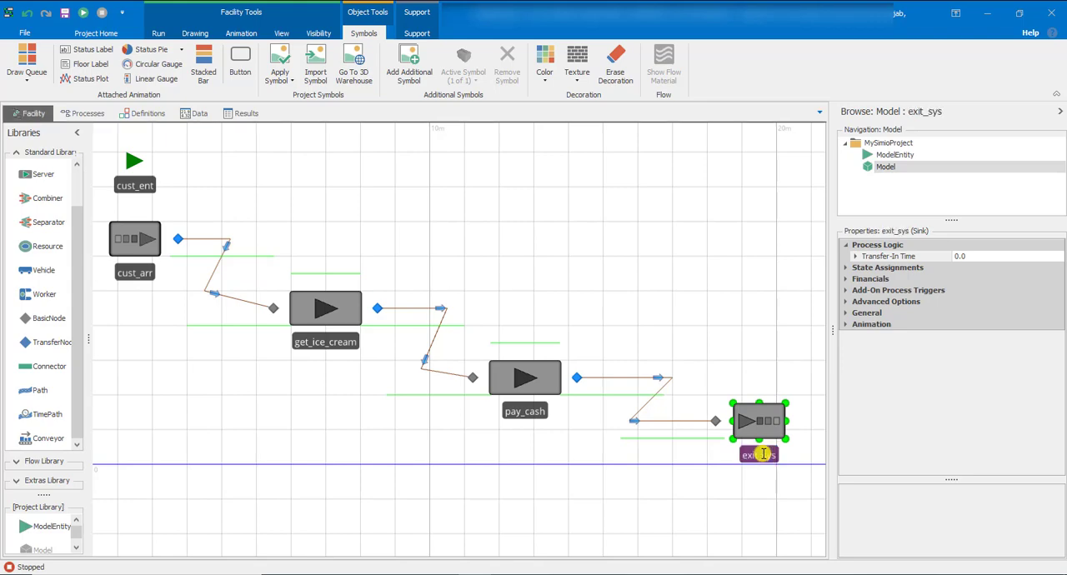
pyautogui.click(728, 305)
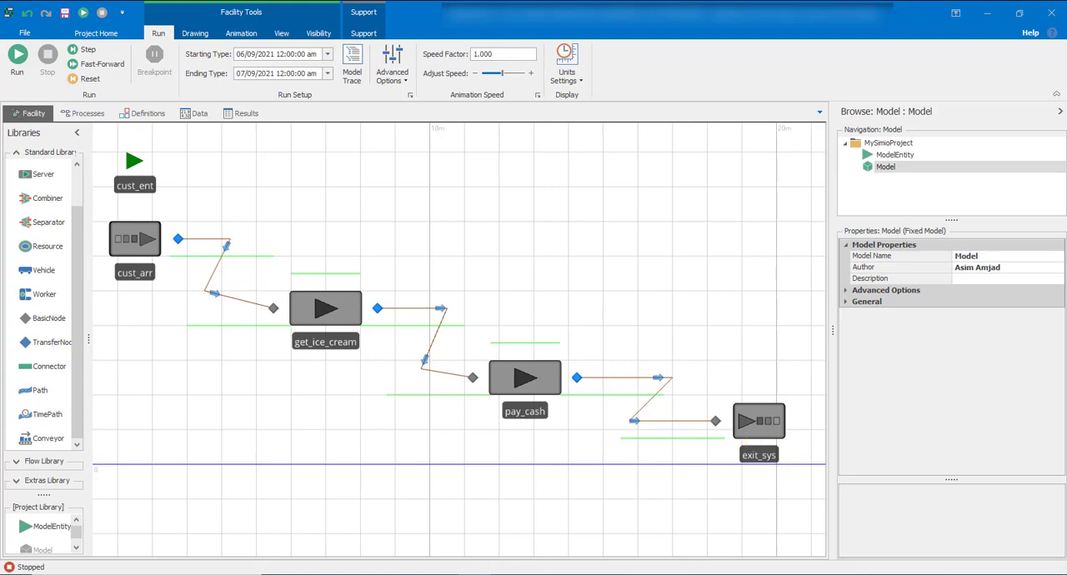
# Examine the queues attached to cust_arr, get_ice_cream, pay_cash and exit_sys in turn
pyautogui.click(148, 240)
pyautogui.click(194, 257)
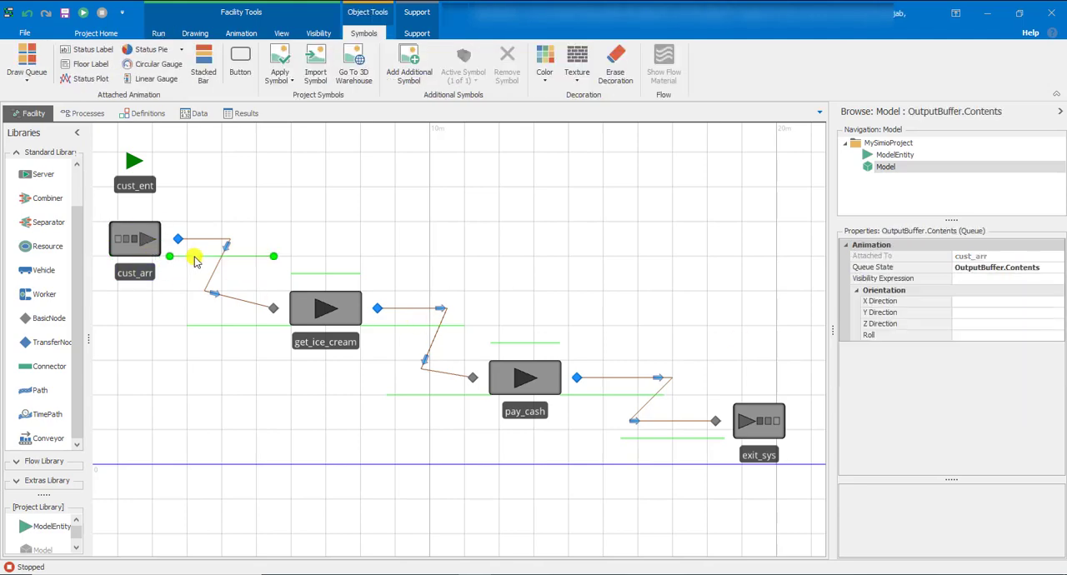
pyautogui.click(301, 309)
pyautogui.click(260, 325)
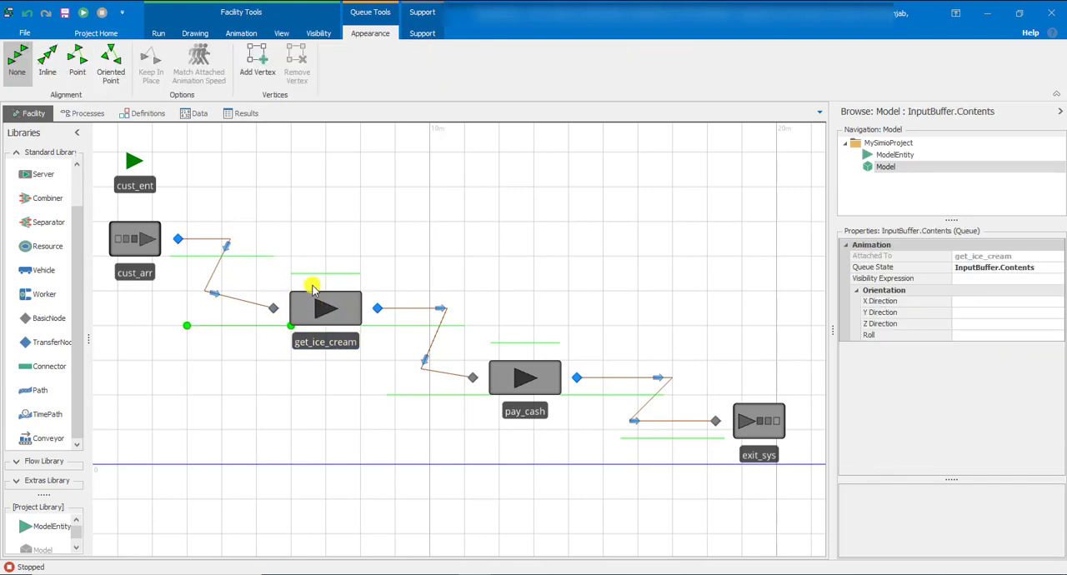
pyautogui.click(315, 274)
pyautogui.click(397, 326)
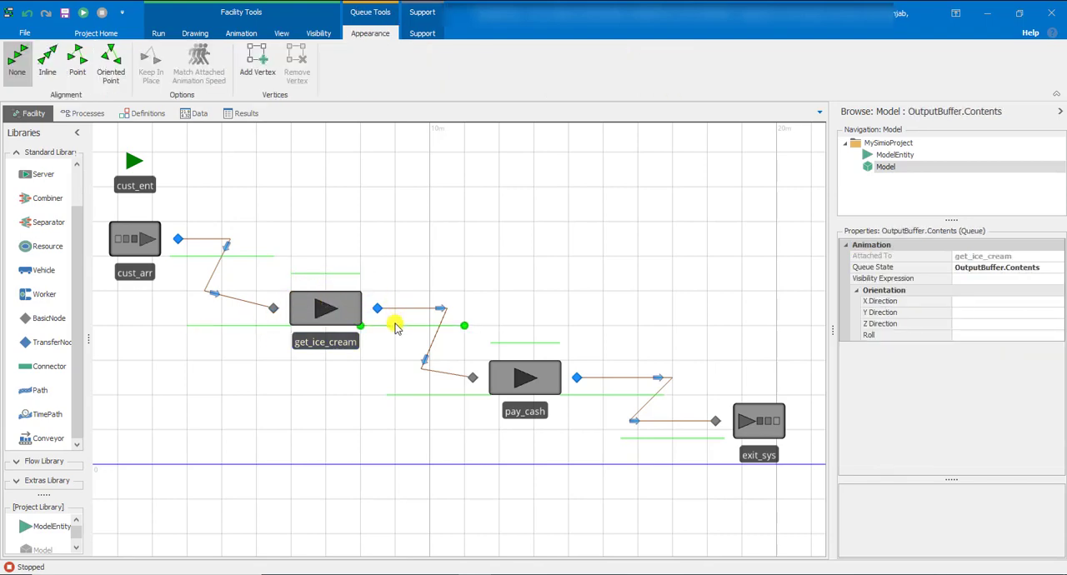
pyautogui.click(514, 374)
pyautogui.click(442, 395)
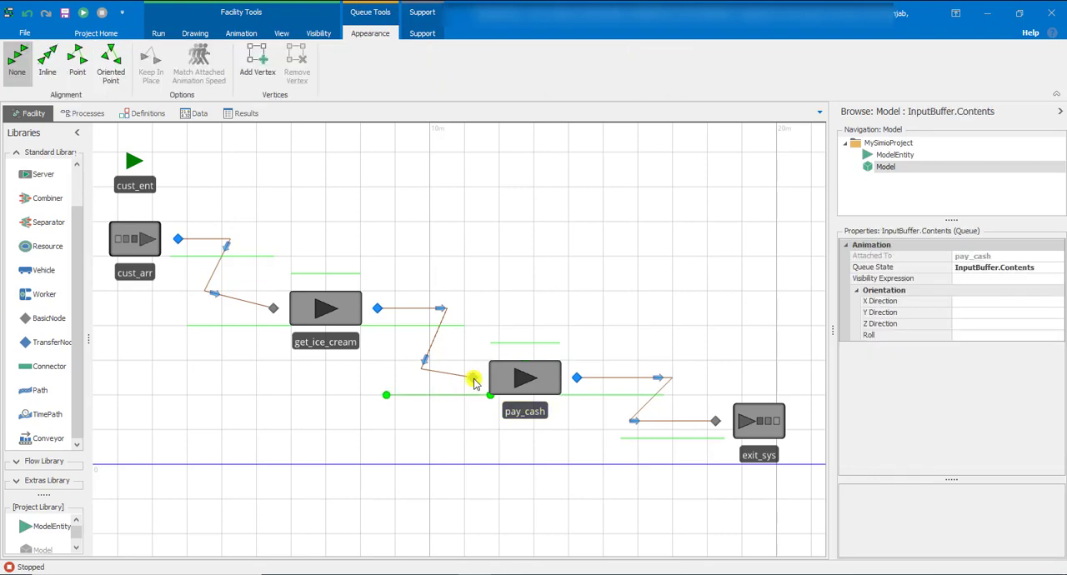
pyautogui.click(534, 355)
pyautogui.click(592, 396)
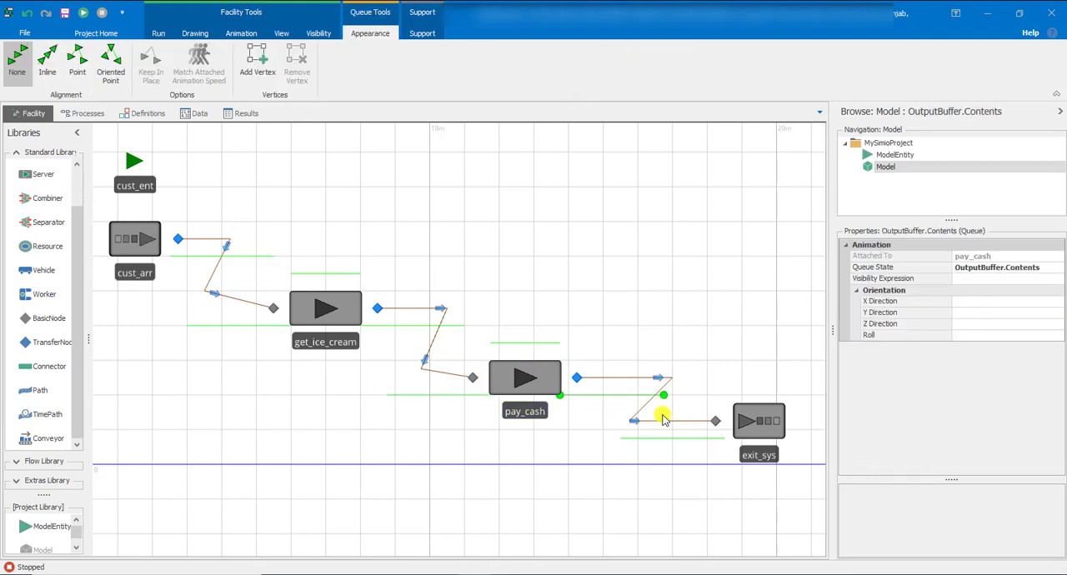
pyautogui.click(741, 421)
pyautogui.click(702, 440)
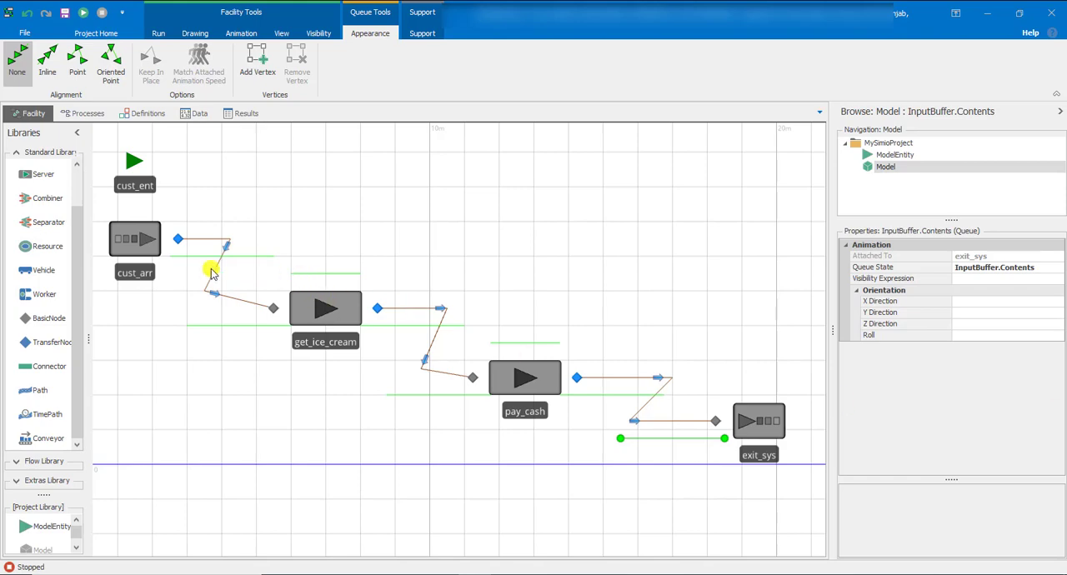
# Review the source's output queue, the input, processing and output queues of get_ice_cream, and the sink's input queue
pyautogui.click(147, 250)
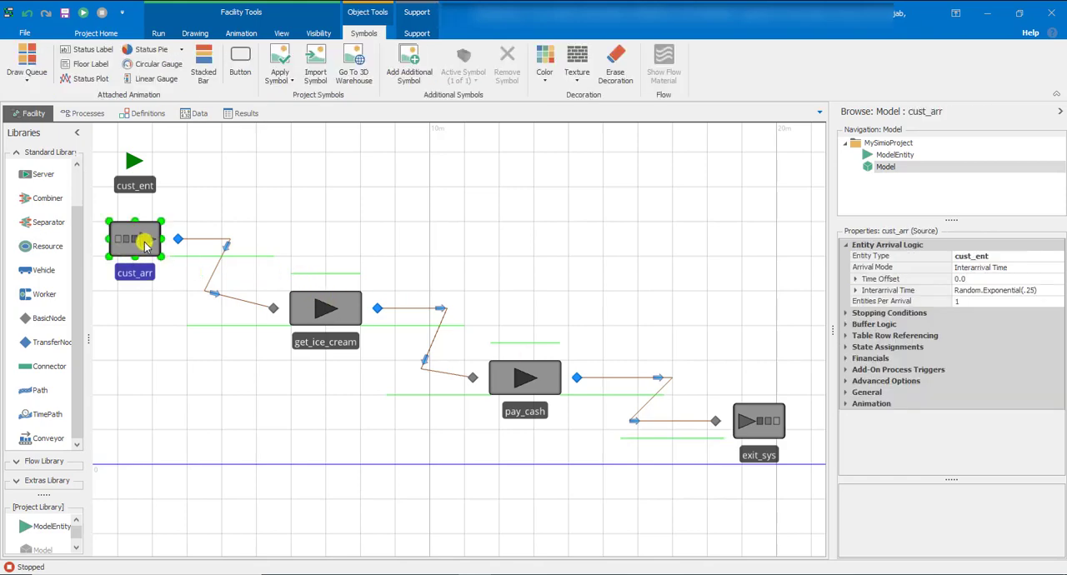
pyautogui.click(189, 258)
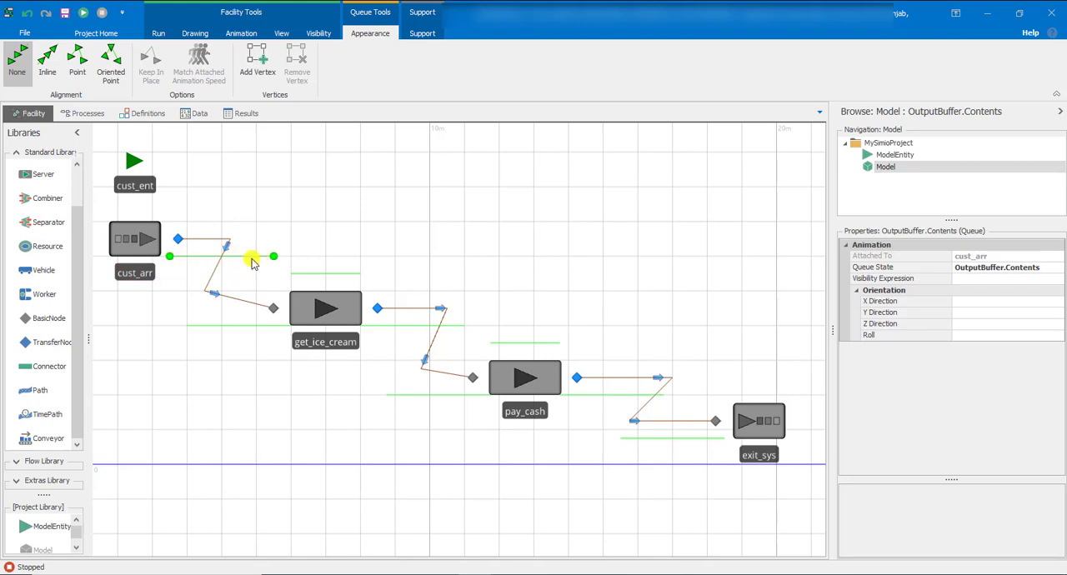
pyautogui.click(304, 312)
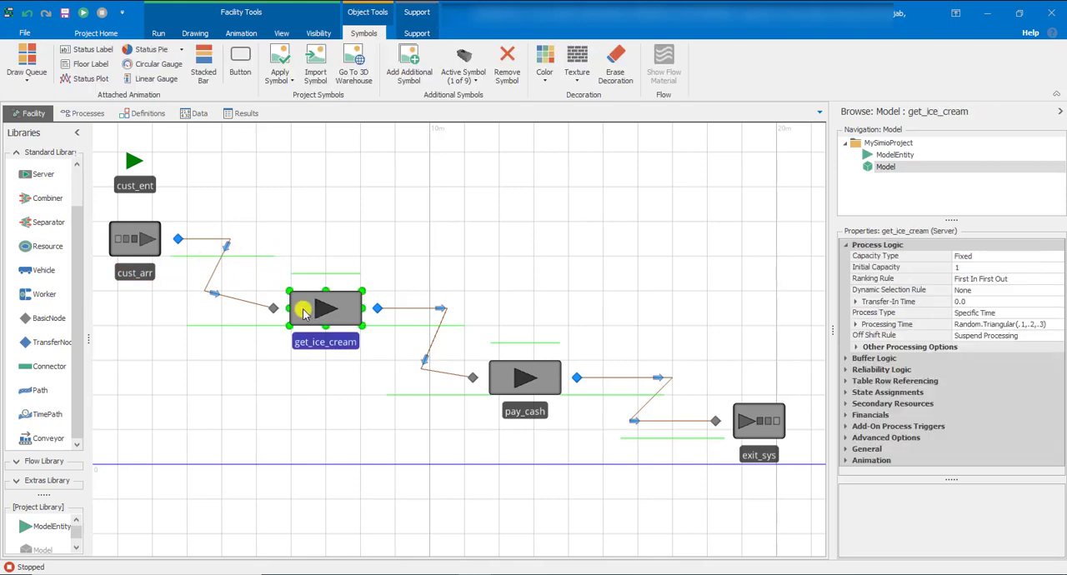
pyautogui.click(225, 327)
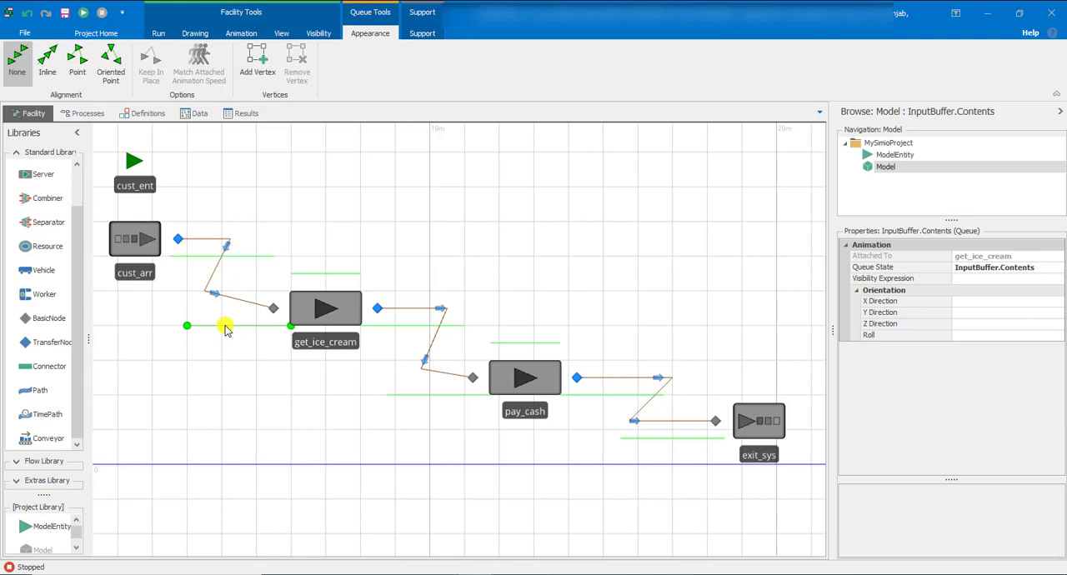
pyautogui.click(384, 328)
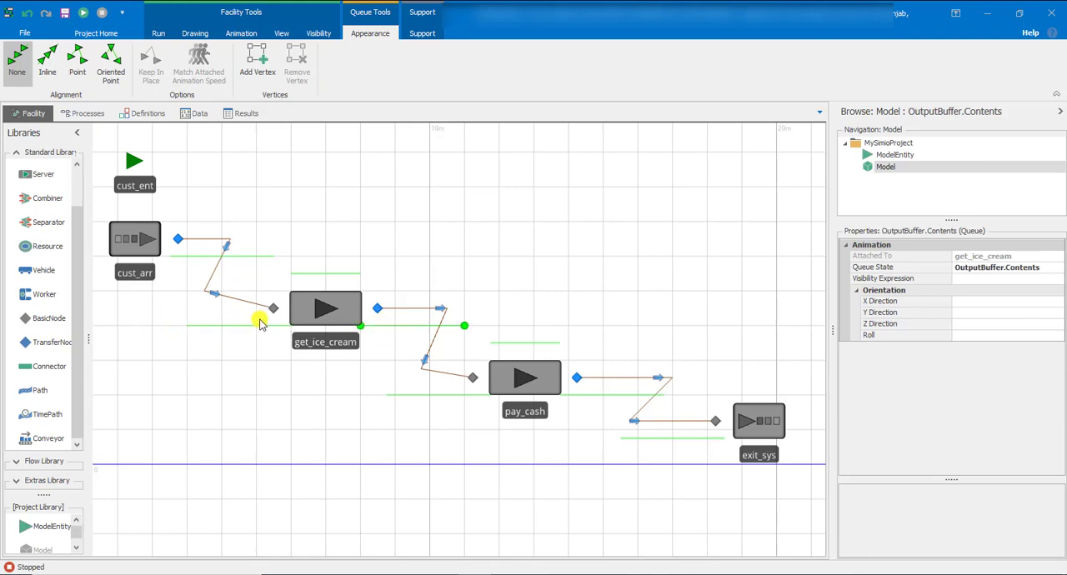
pyautogui.click(350, 320)
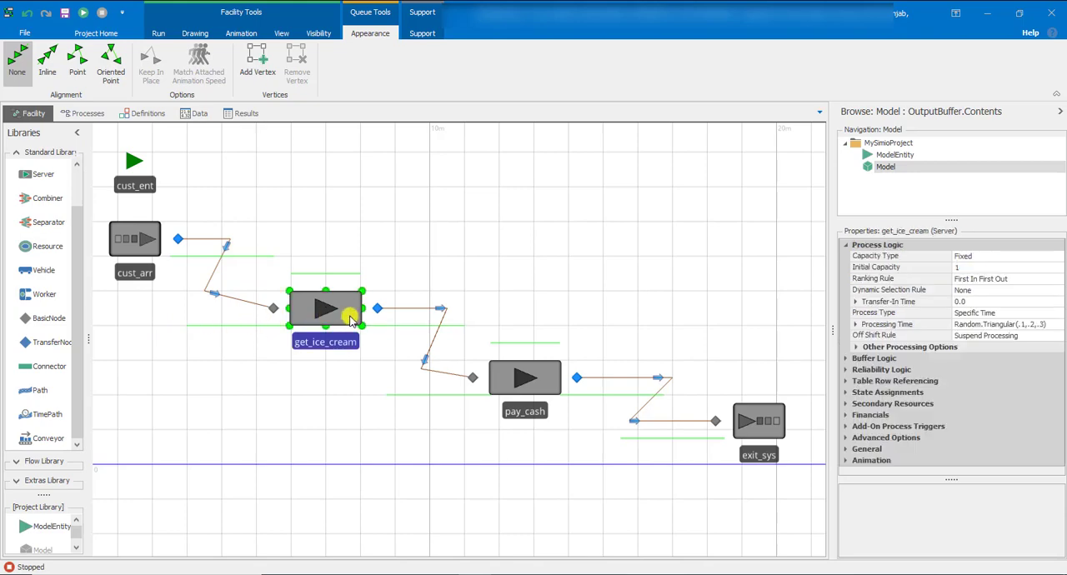
pyautogui.click(384, 327)
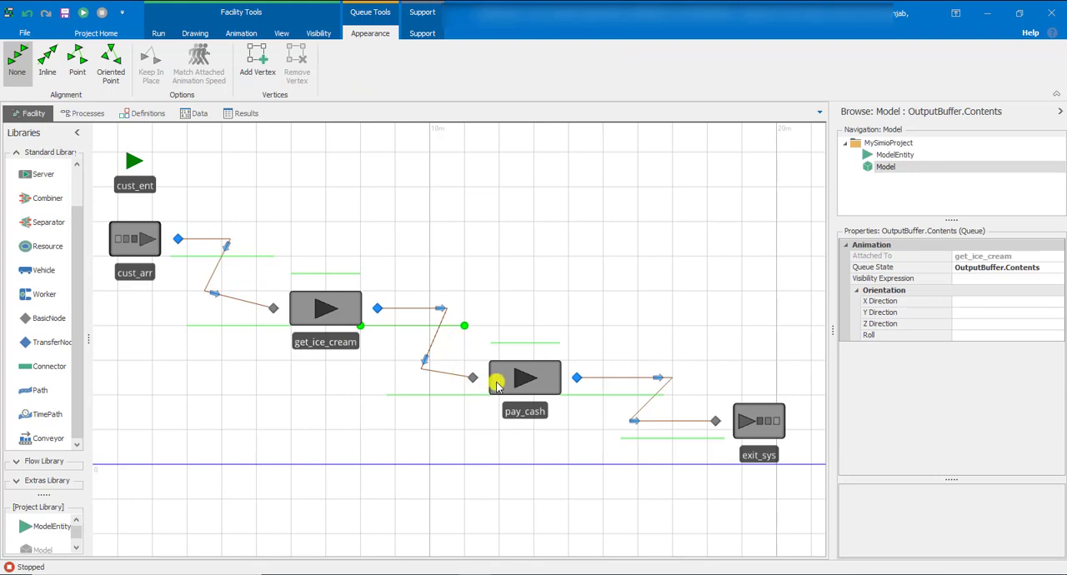
pyautogui.click(309, 311)
pyautogui.click(308, 275)
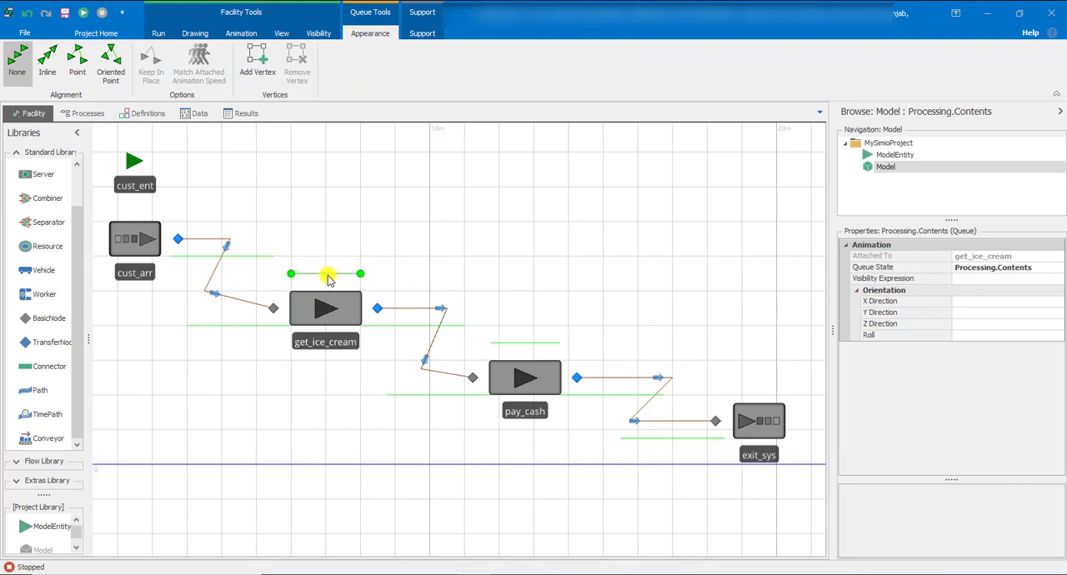
pyautogui.click(667, 438)
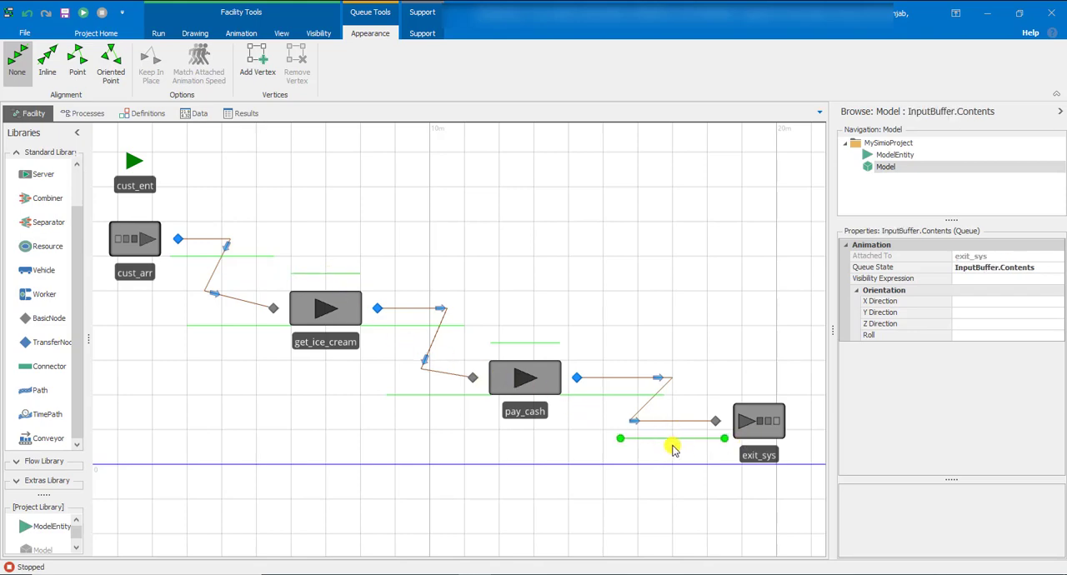
# Inspect the properties of the TimePaths linking the source, the servers and the sink
pyautogui.click(692, 388)
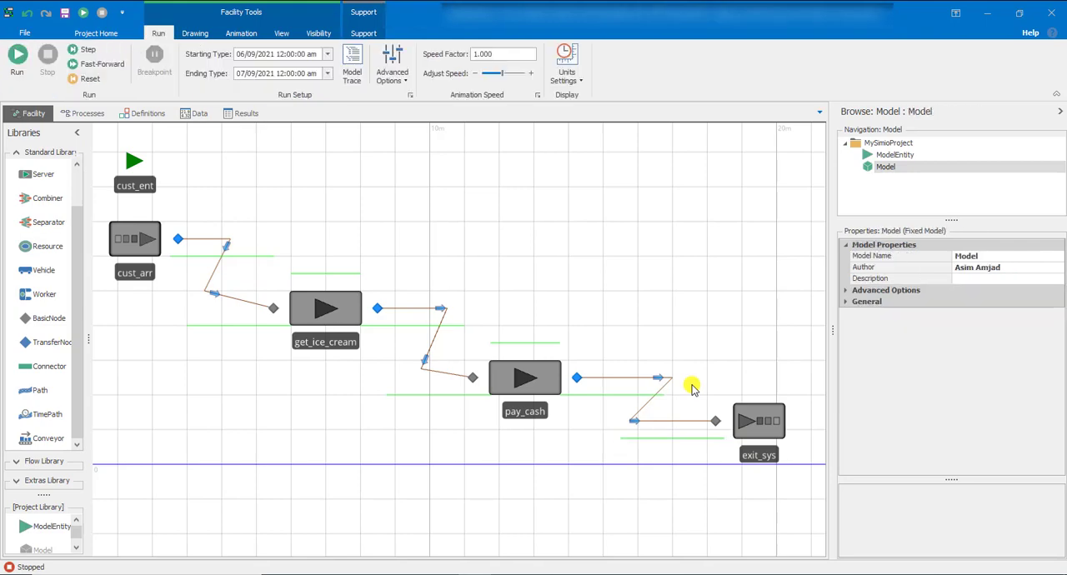
pyautogui.click(664, 392)
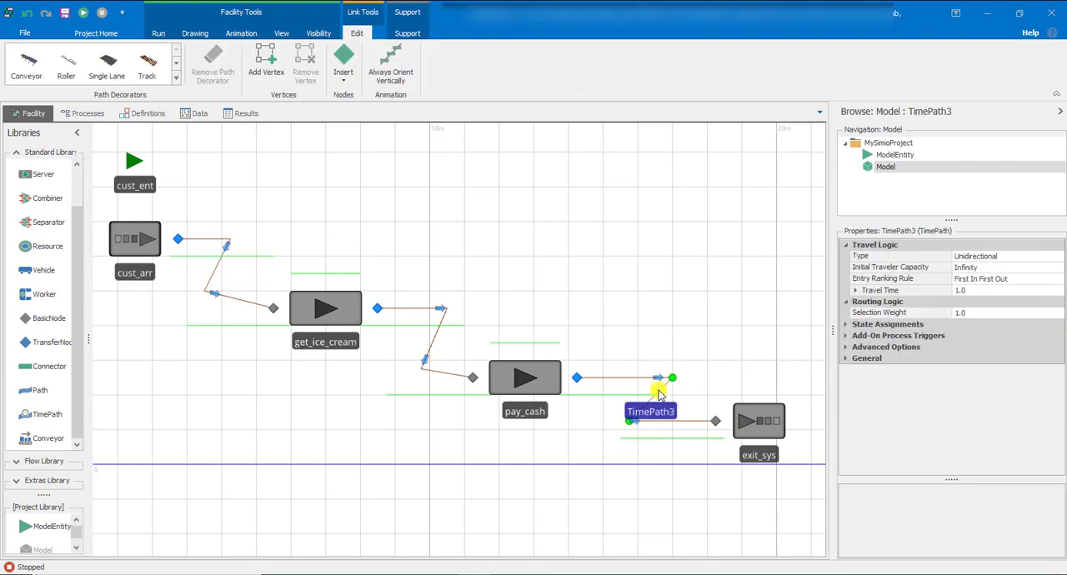
pyautogui.click(431, 358)
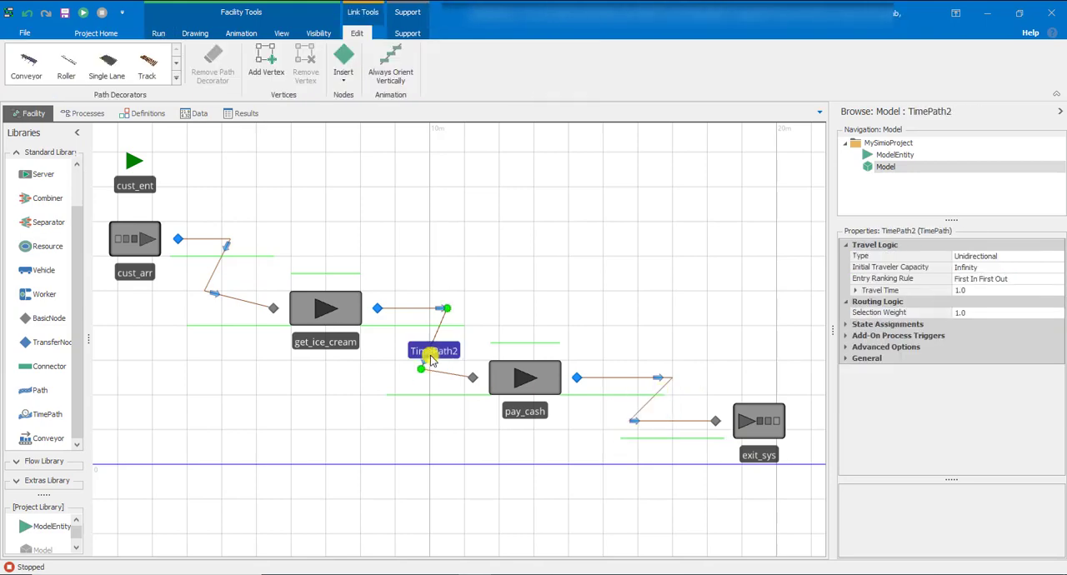
pyautogui.click(212, 279)
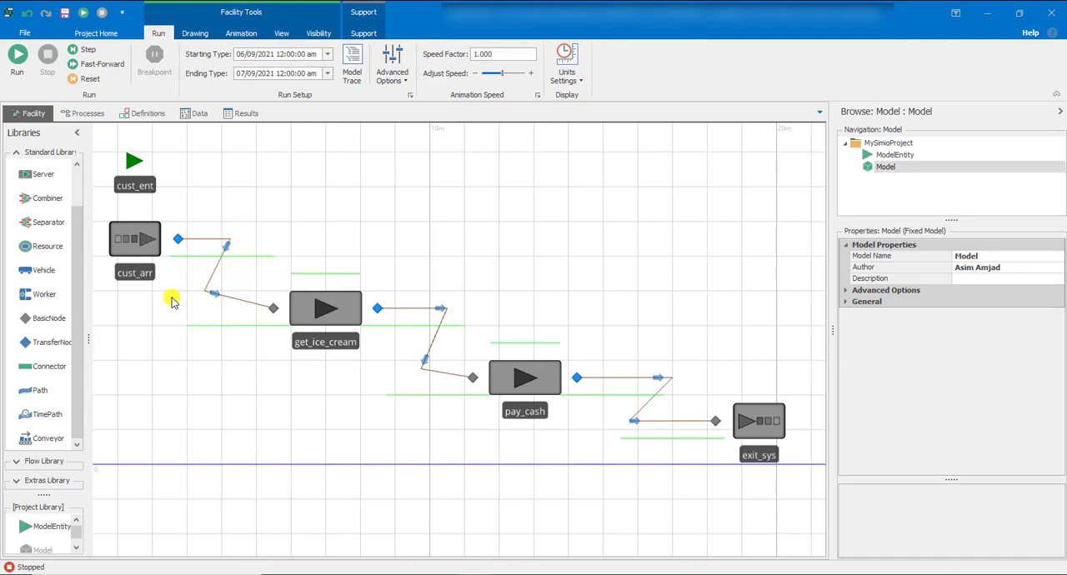
# Set get_ice_cream's initial capacity to 2 and its processing time to Random.Triangular(0.4,0.9,1.5)
pyautogui.click(297, 307)
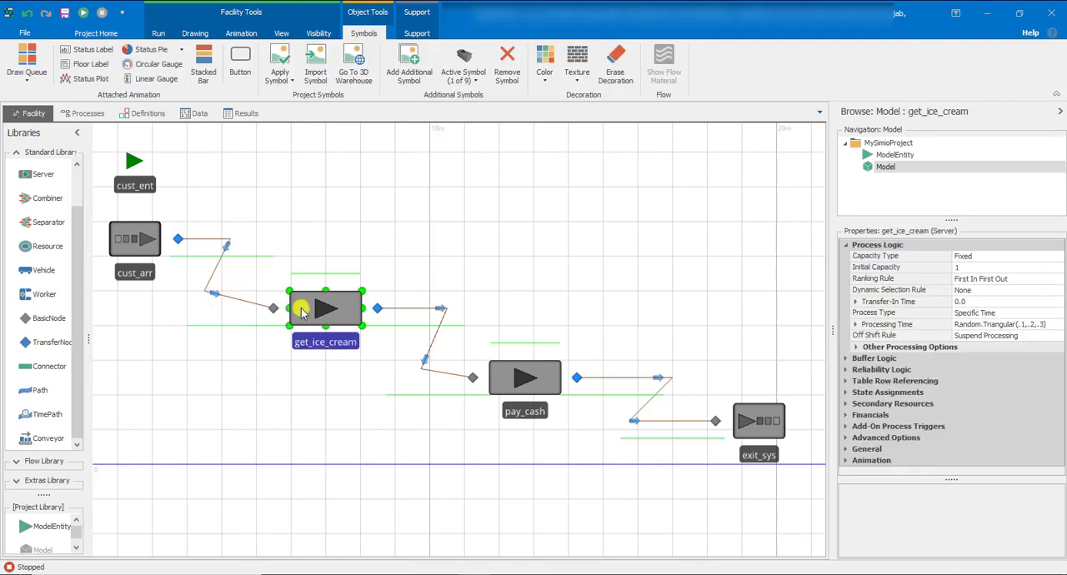
pyautogui.click(964, 268)
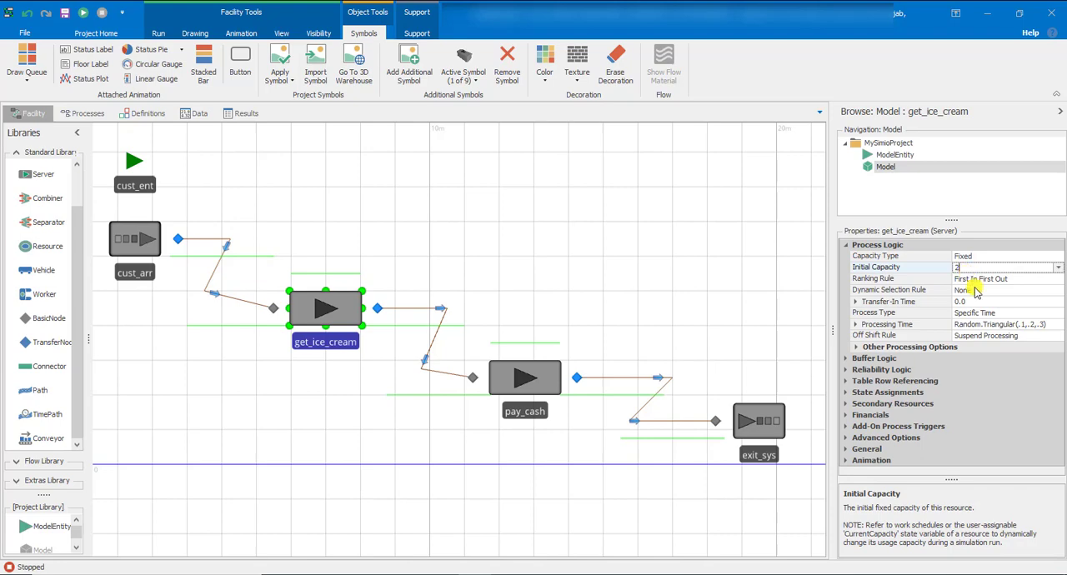
pyautogui.click(985, 324)
pyautogui.moveTo(833, 334); pyautogui.dragTo(755, 334)
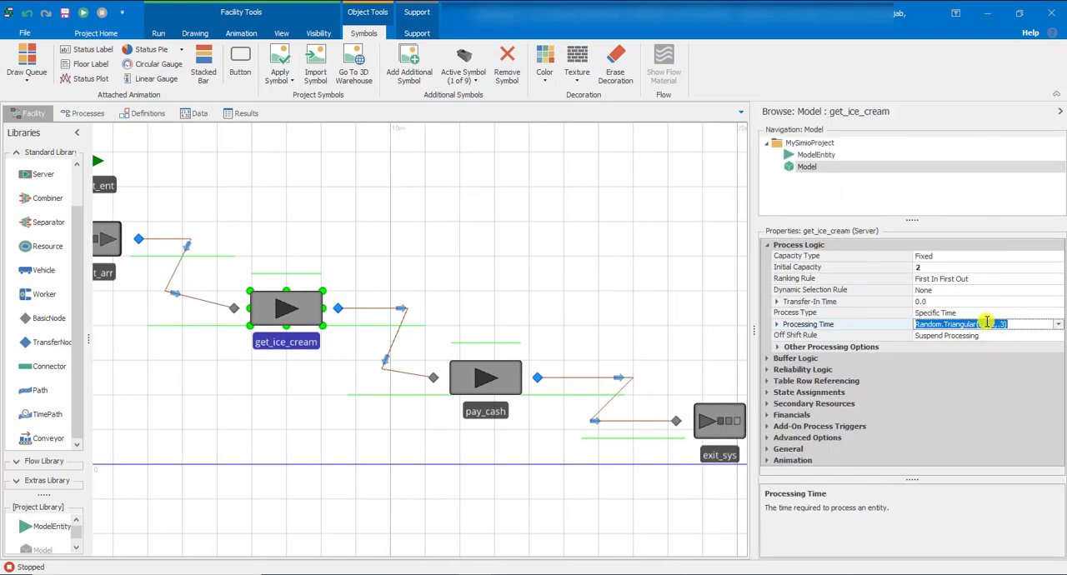
pyautogui.click(982, 325)
pyautogui.press('BackSpace')
pyautogui.press('BackSpace')
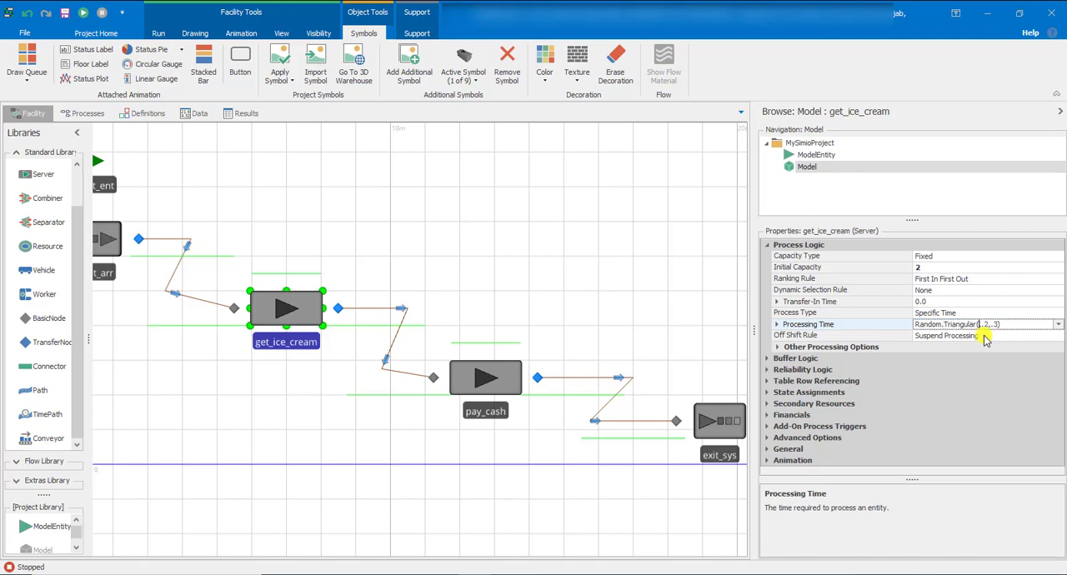
pyautogui.write('0.4,')
pyautogui.click(994, 326)
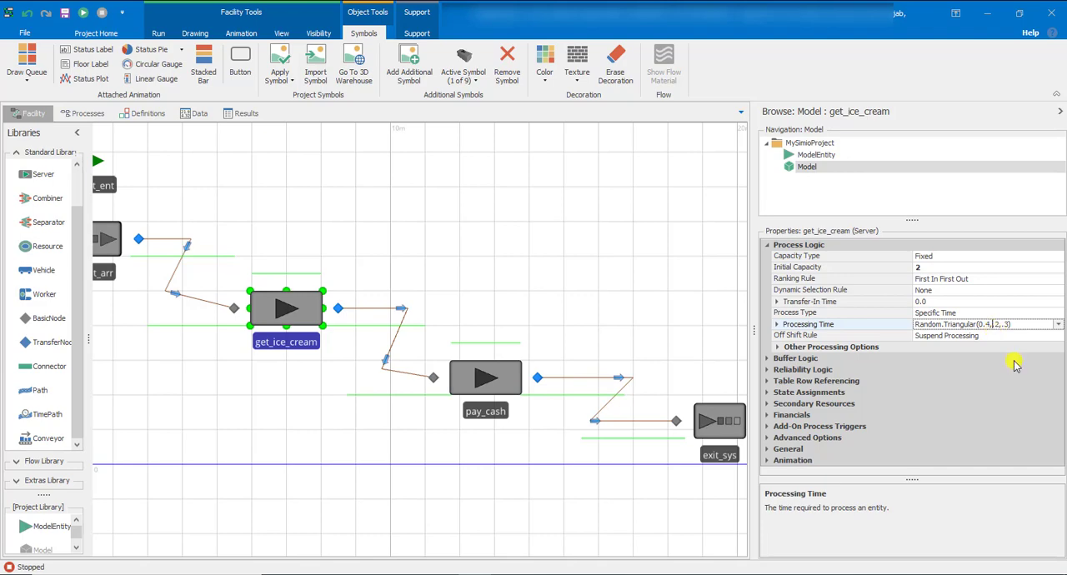
pyautogui.write('0.9')
pyautogui.press('Delete')
pyautogui.press('Delete')
pyautogui.write('1.5')
# Set pay_cash's processing time to Random.Triangular(0.3,0.4,0.6)
pyautogui.click(512, 384)
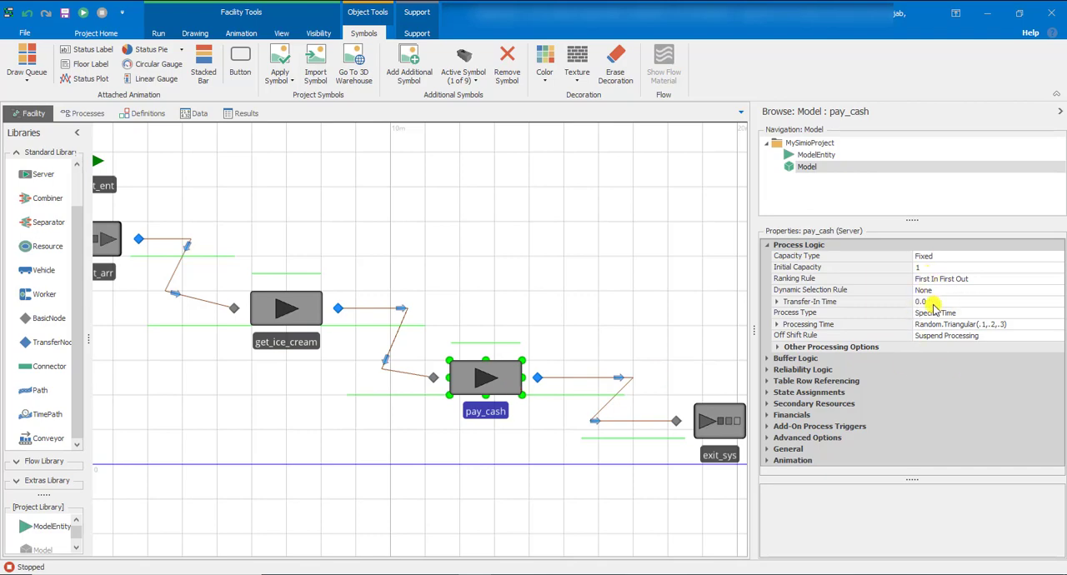
pyautogui.click(946, 324)
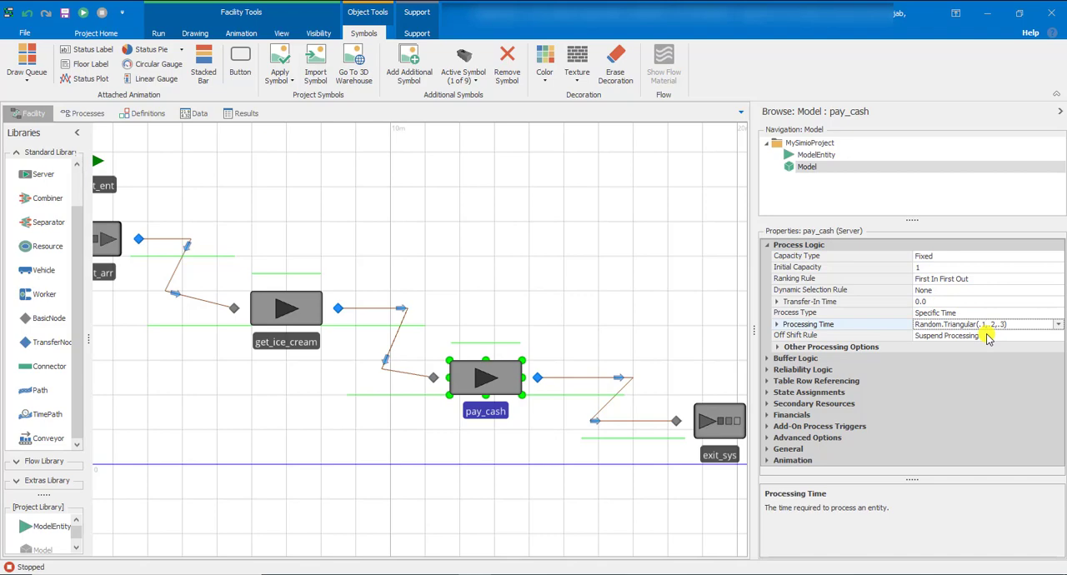
pyautogui.press('BackSpace')
pyautogui.press('BackSpace')
pyautogui.write('0.3')
pyautogui.click(996, 324)
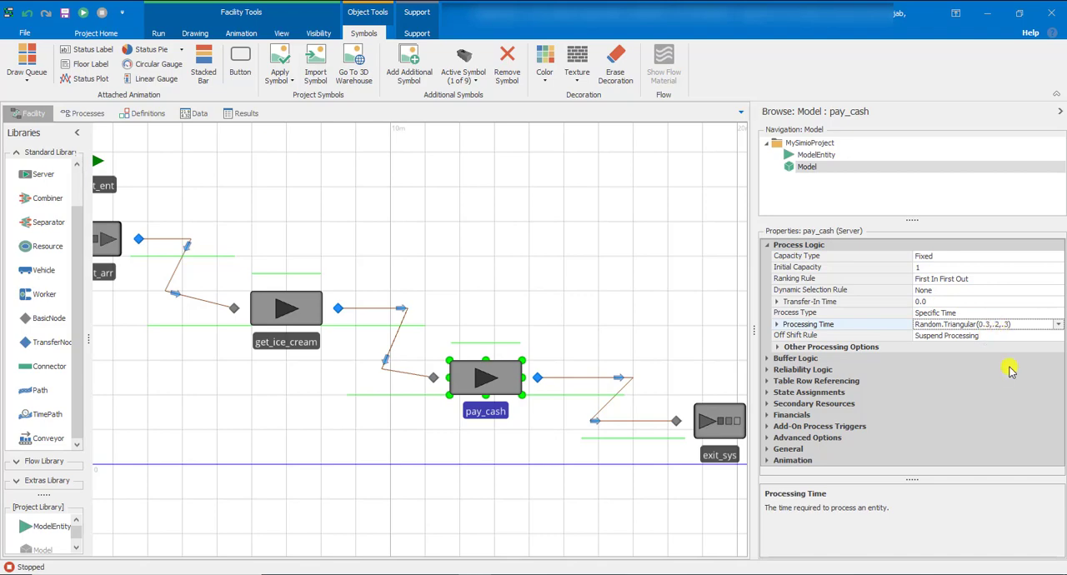
pyautogui.press('BackSpace')
pyautogui.press('BackSpace')
pyautogui.write('0.4')
pyautogui.click(1013, 313)
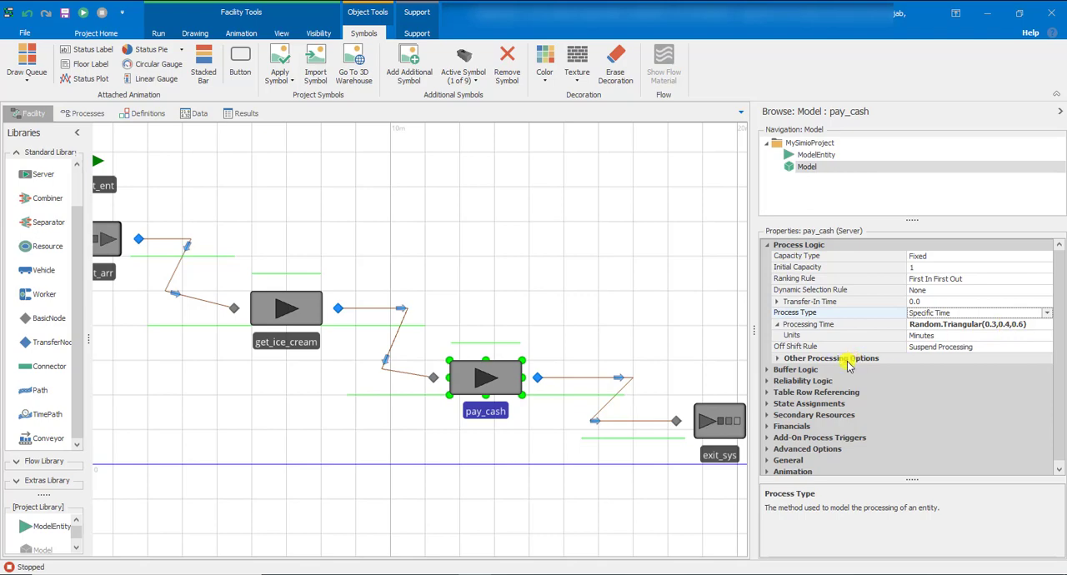
# Set the travel time of the TimePath between the source and get_ice_cream to 15 seconds
pyautogui.click(193, 301)
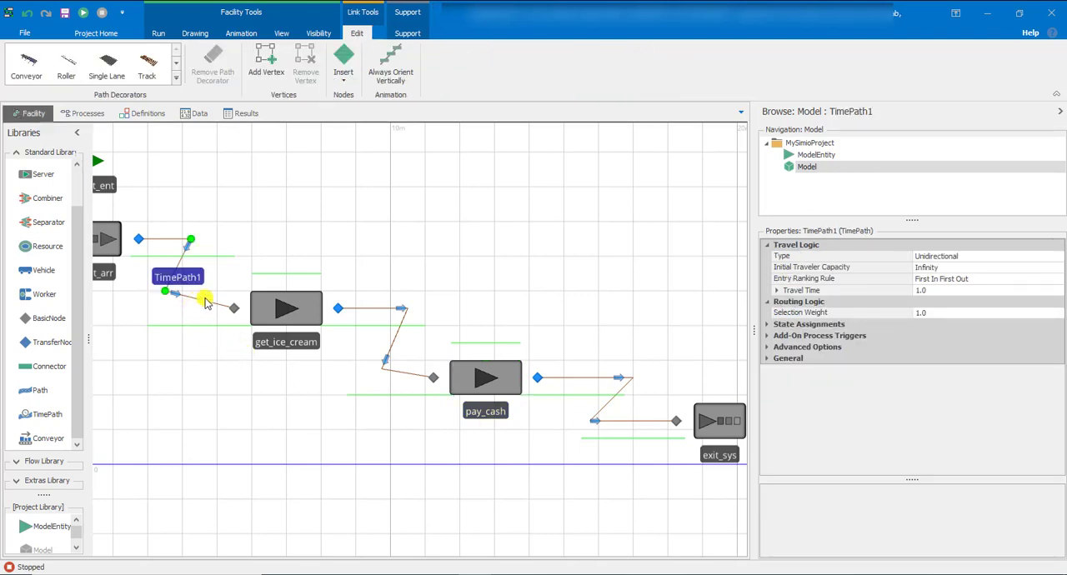
pyautogui.click(956, 291)
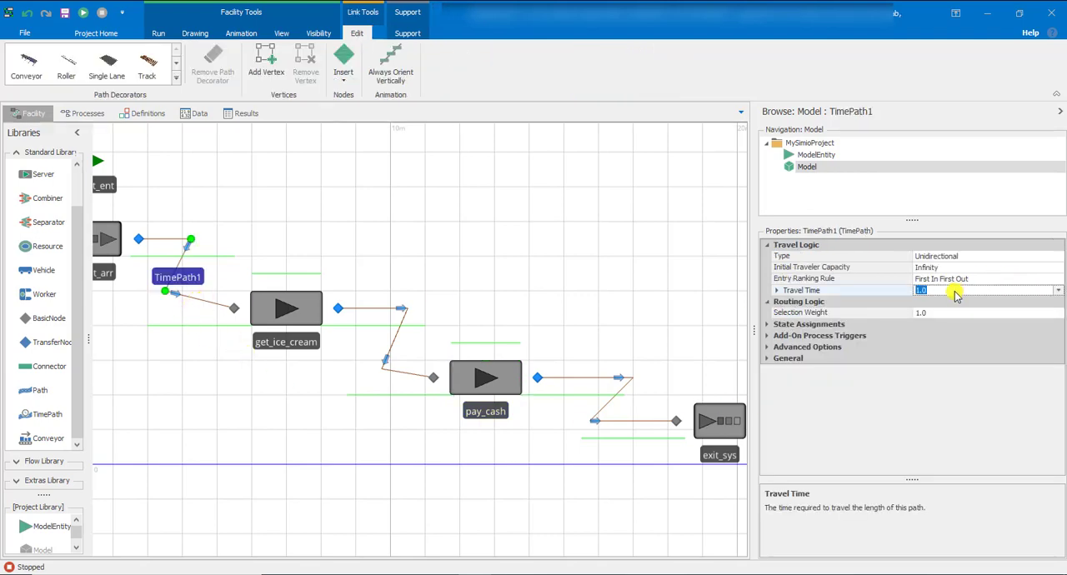
pyautogui.write('15')
pyautogui.press('Return')
pyautogui.click(949, 302)
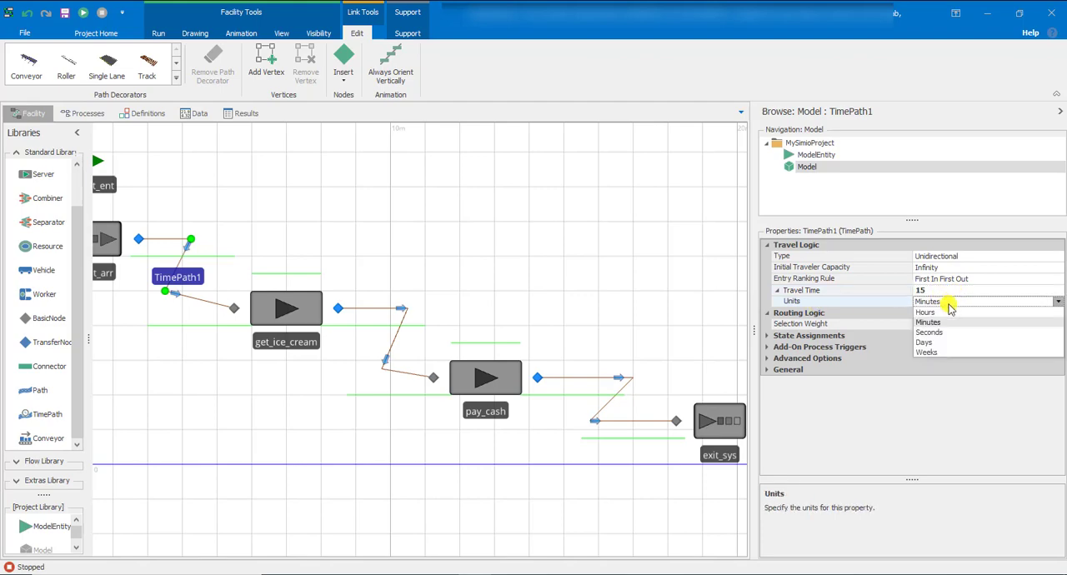
pyautogui.click(939, 332)
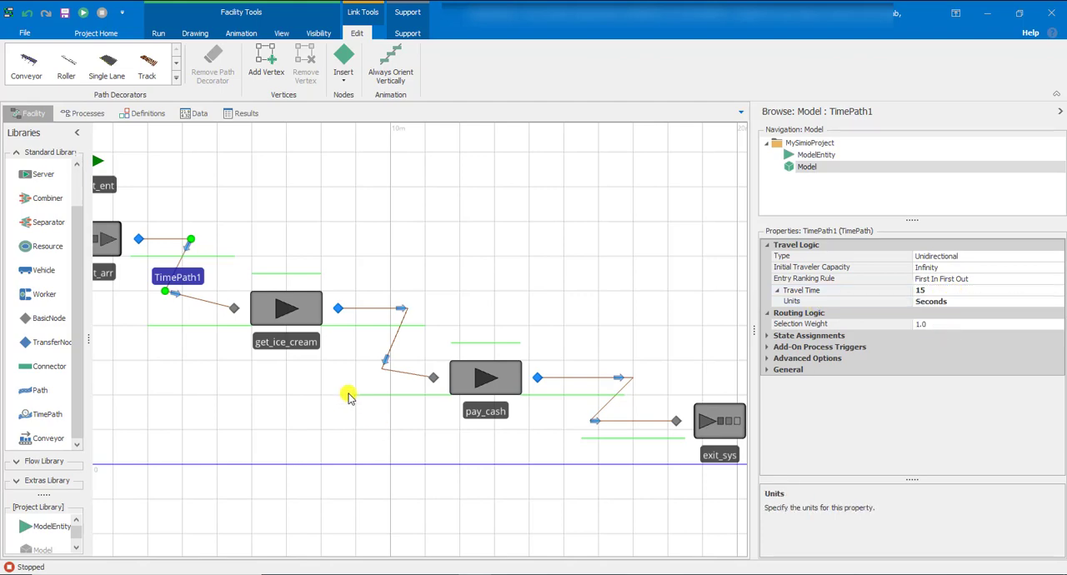
# Set the travel time of the TimePath between get_ice_cream and pay_cash to 15 seconds
pyautogui.click(395, 368)
pyautogui.click(941, 291)
pyautogui.write('1')
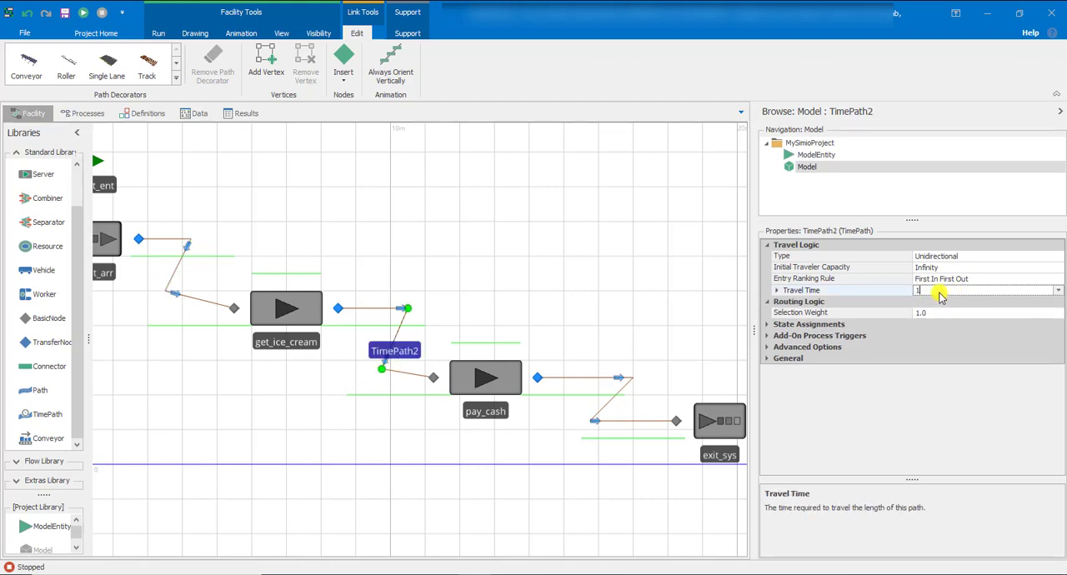
pyautogui.write('5')
pyautogui.press('Return')
pyautogui.click(943, 302)
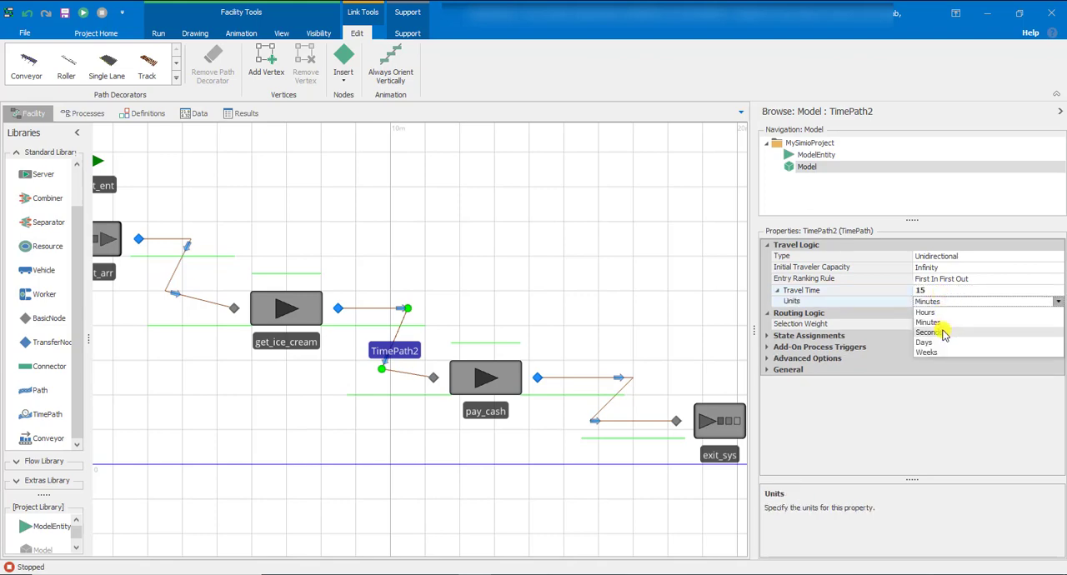
pyautogui.click(939, 331)
# Set the travel time of the TimePath between pay_cash and exit_sys to 15 seconds
pyautogui.click(632, 421)
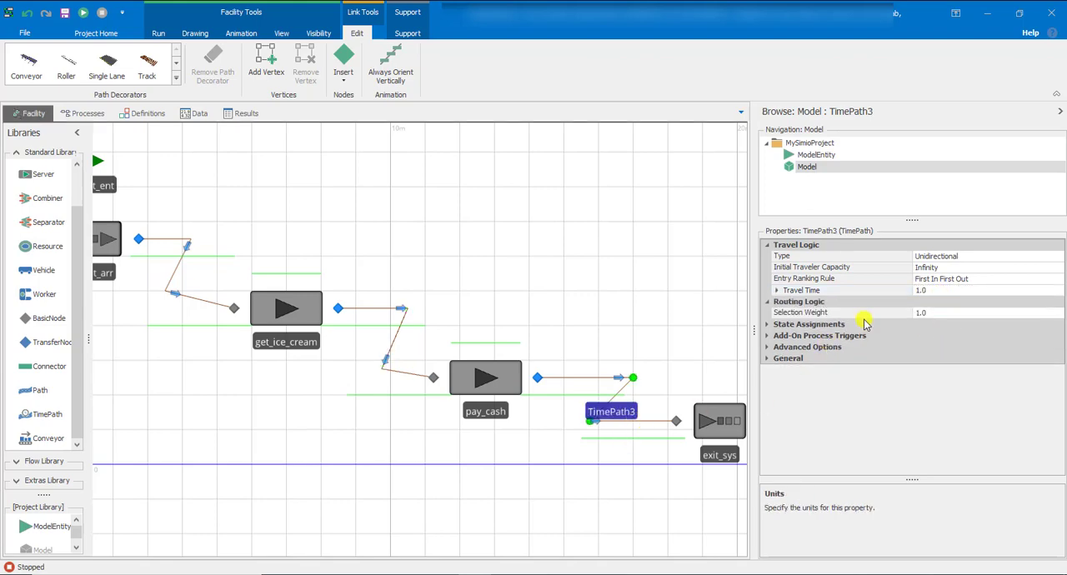
pyautogui.click(924, 292)
pyautogui.write('15')
pyautogui.press('Return')
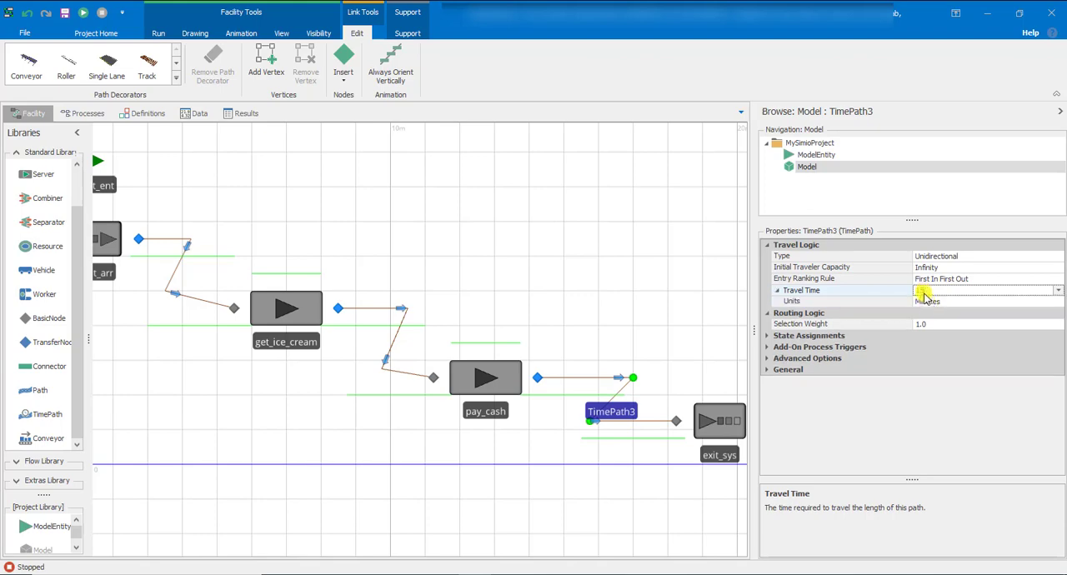
pyautogui.click(925, 301)
pyautogui.click(934, 333)
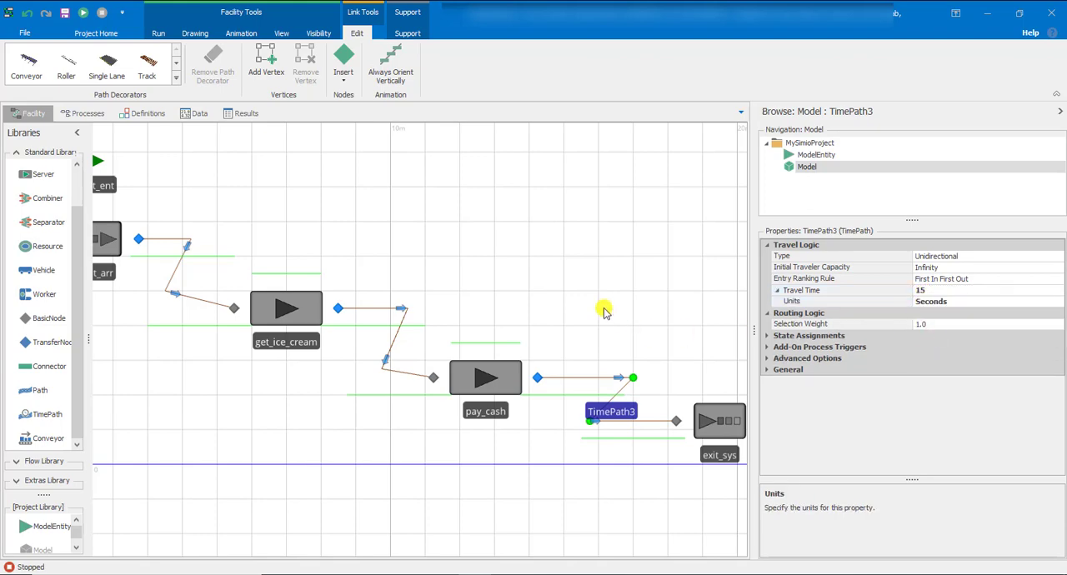
pyautogui.click(603, 308)
# Set the interarrival time of the cust_arr source to Random.Exponential(0.5), leaving the units in minutes
pyautogui.click(108, 240)
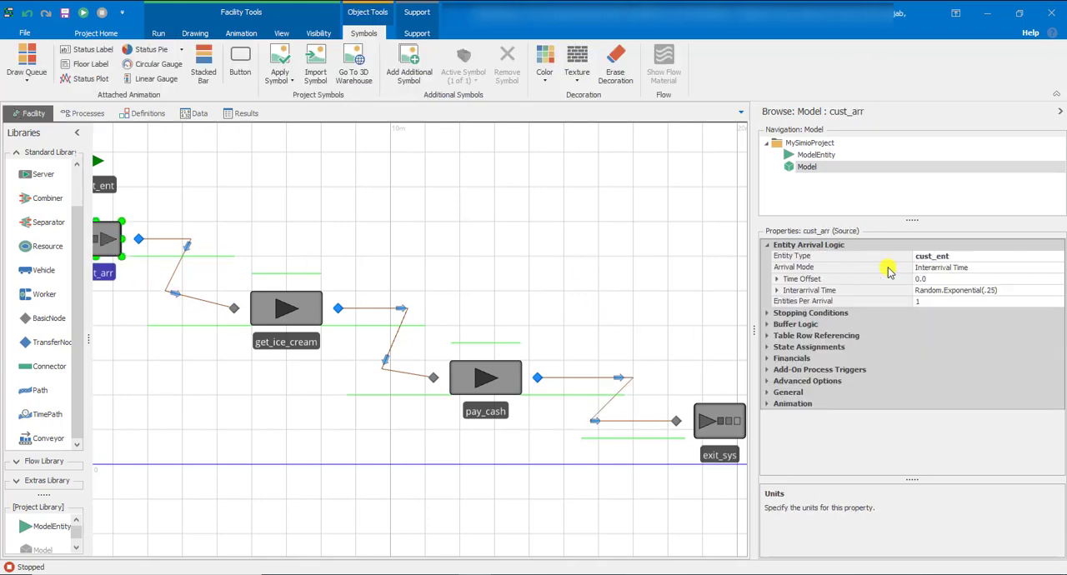
pyautogui.click(974, 291)
pyautogui.click(990, 291)
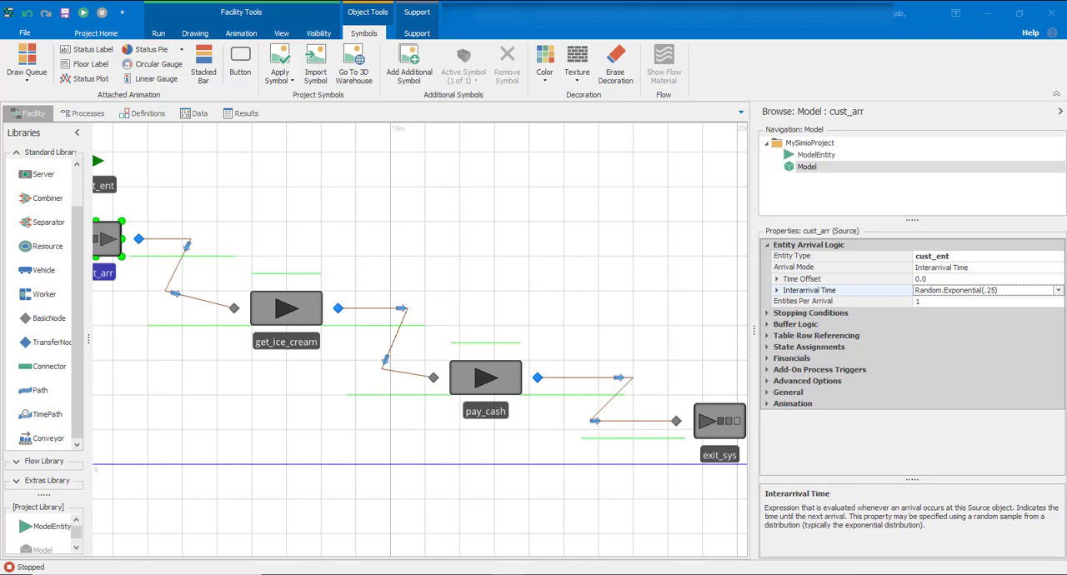
pyautogui.click(997, 290)
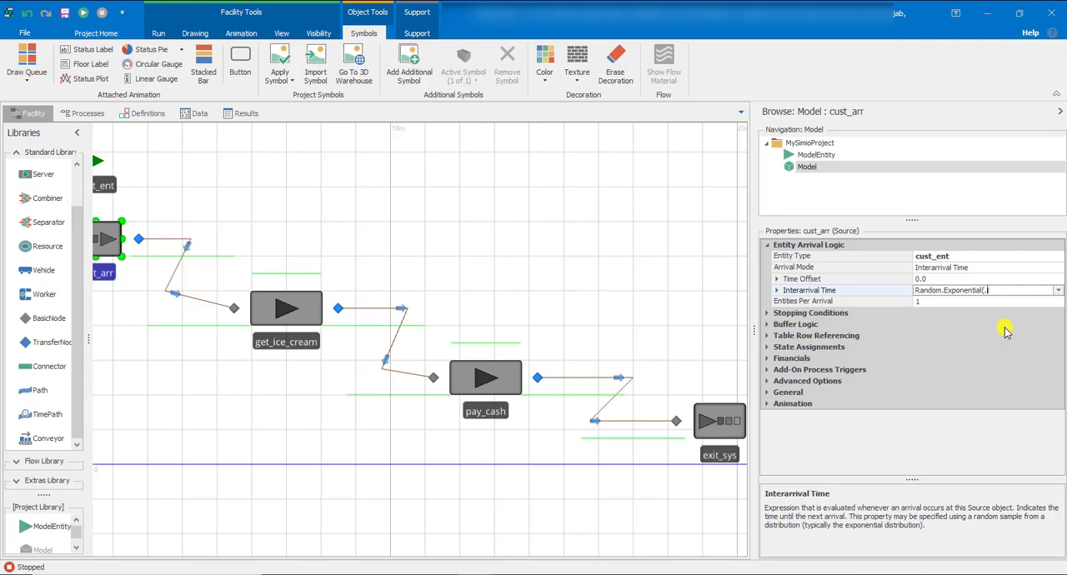
pyautogui.write(')')
pyautogui.press('Return')
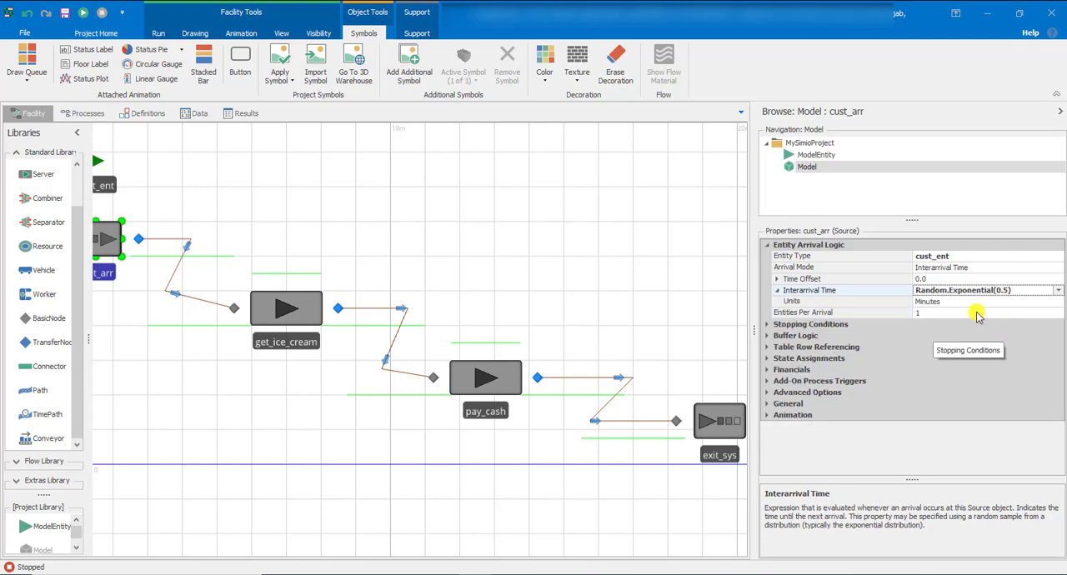
pyautogui.click(492, 300)
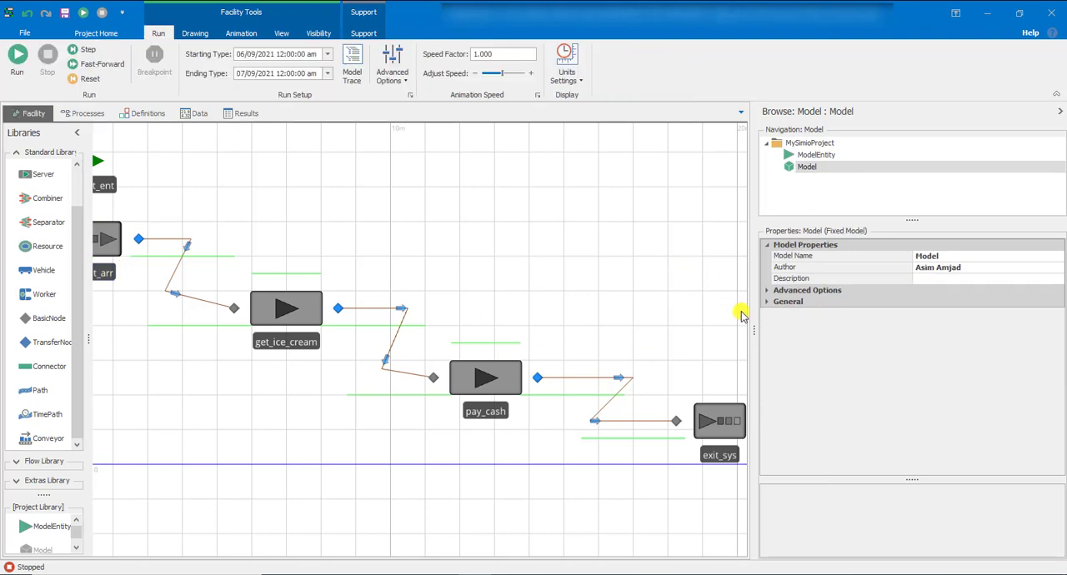
# Widen the facility view, set the run's ending type to Unspecified (Infinite) and run the model
pyautogui.moveTo(754, 322); pyautogui.dragTo(867, 322)
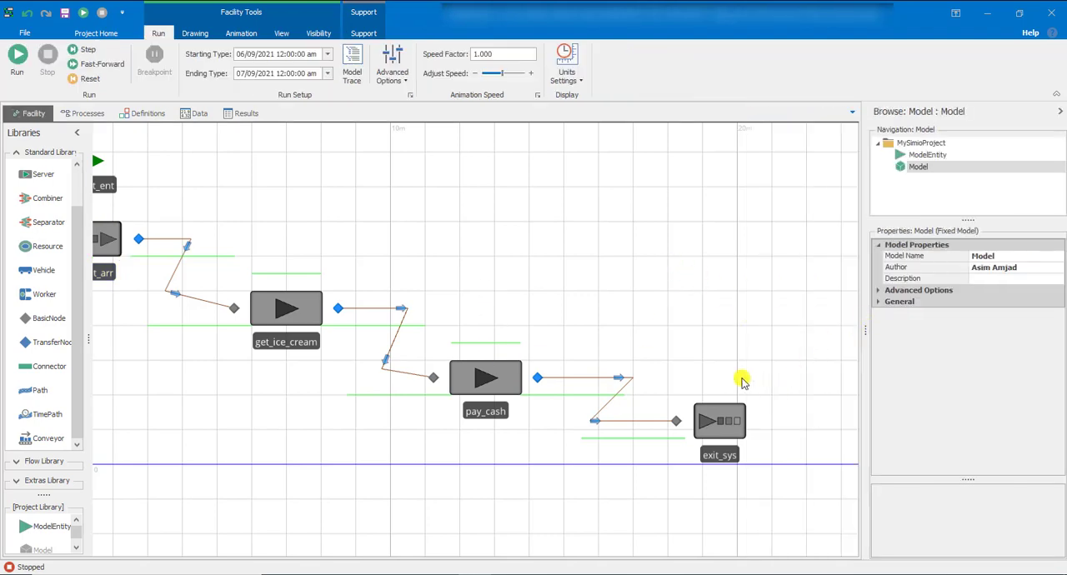
pyautogui.moveTo(548, 515); pyautogui.dragTo(617, 523)
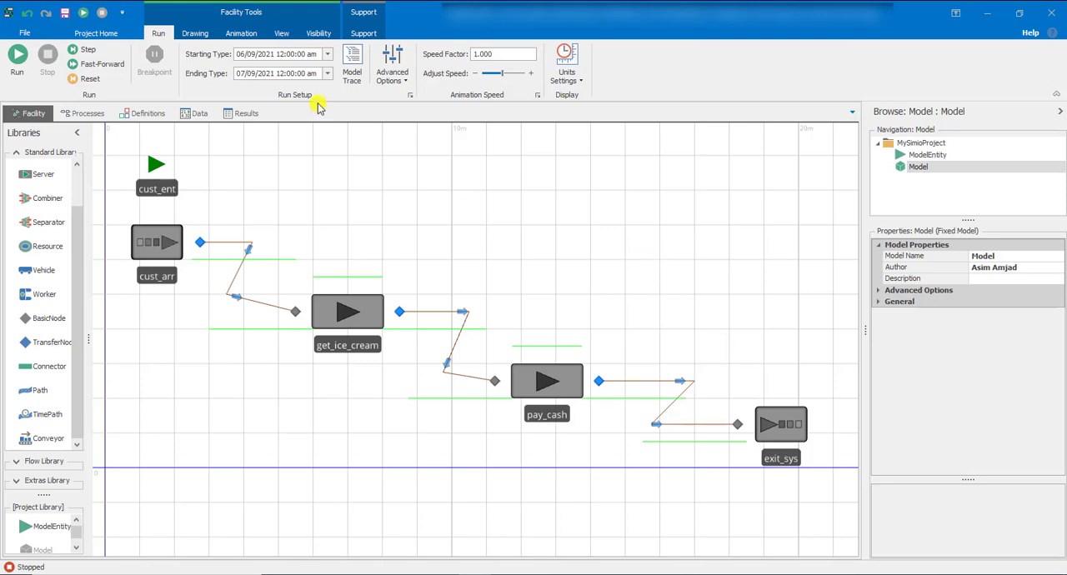
pyautogui.click(326, 74)
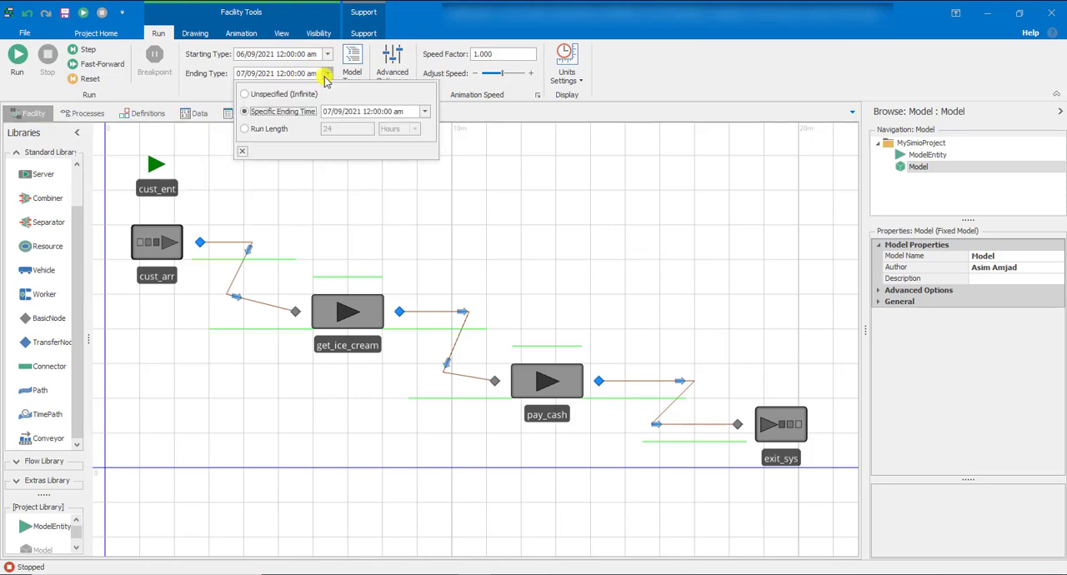
pyautogui.click(304, 95)
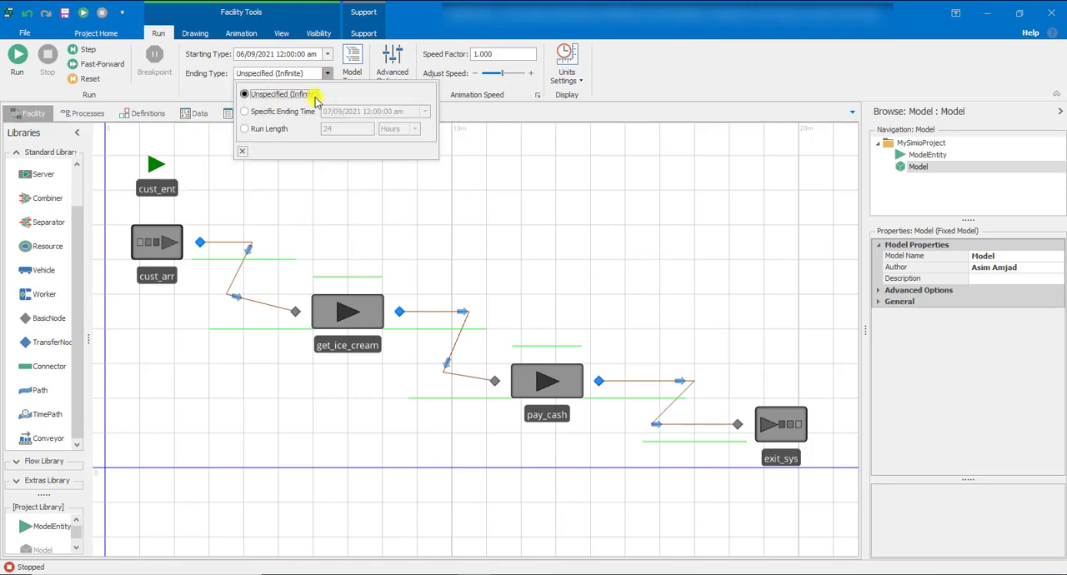
pyautogui.click(314, 77)
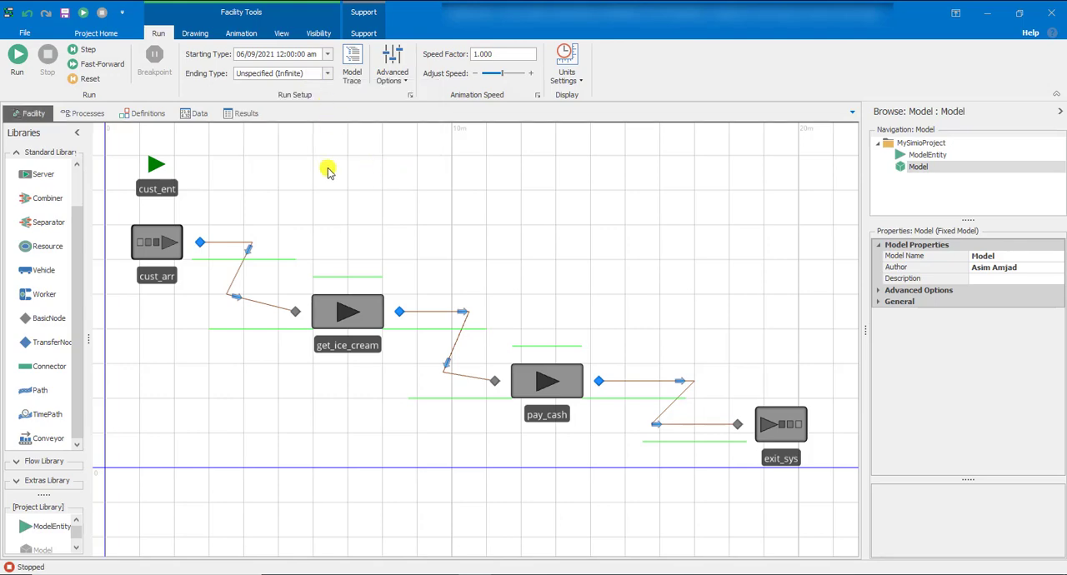
pyautogui.click(17, 57)
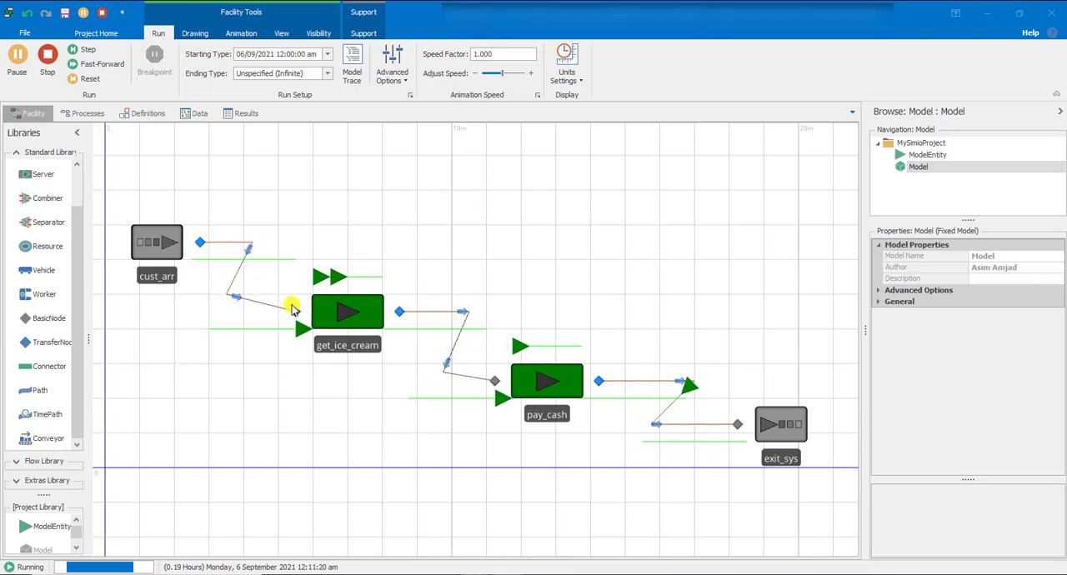
# Switch the running model to the 3D view and examine the customer flow from several angles and distances
pyautogui.click(282, 35)
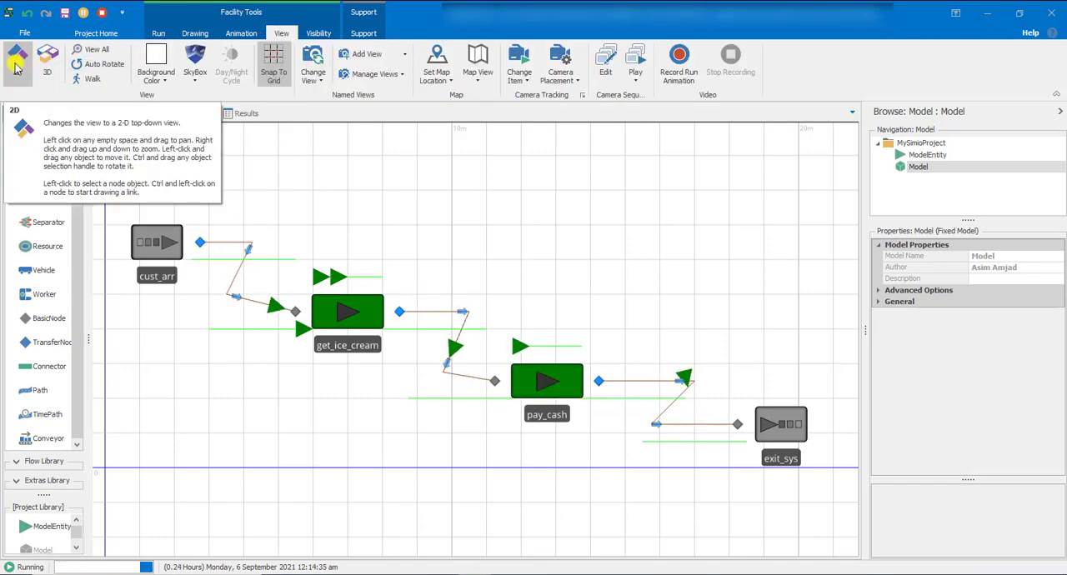
pyautogui.click(47, 60)
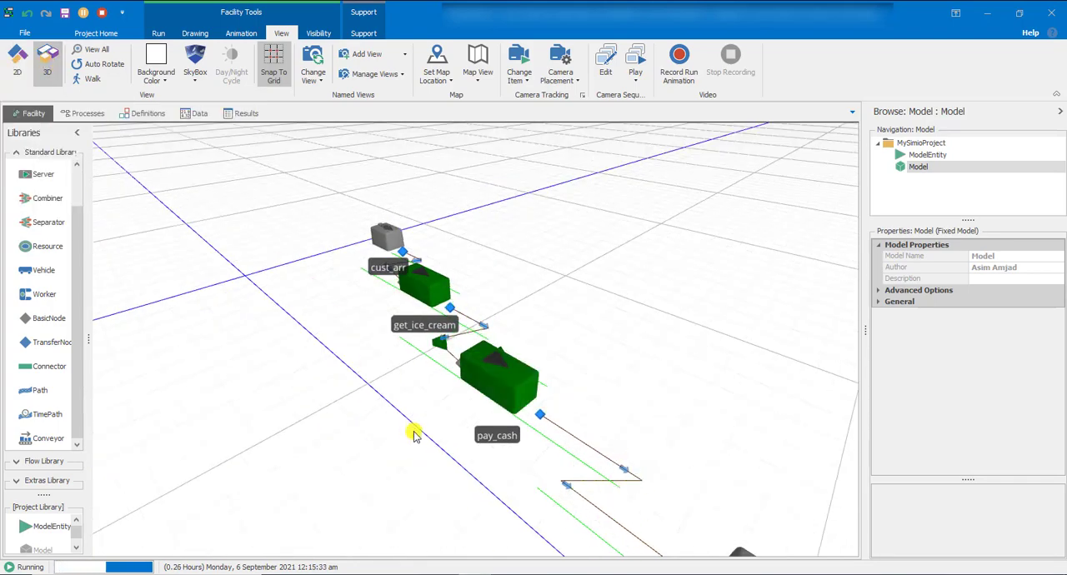
pyautogui.moveTo(406, 440); pyautogui.dragTo(349, 343)
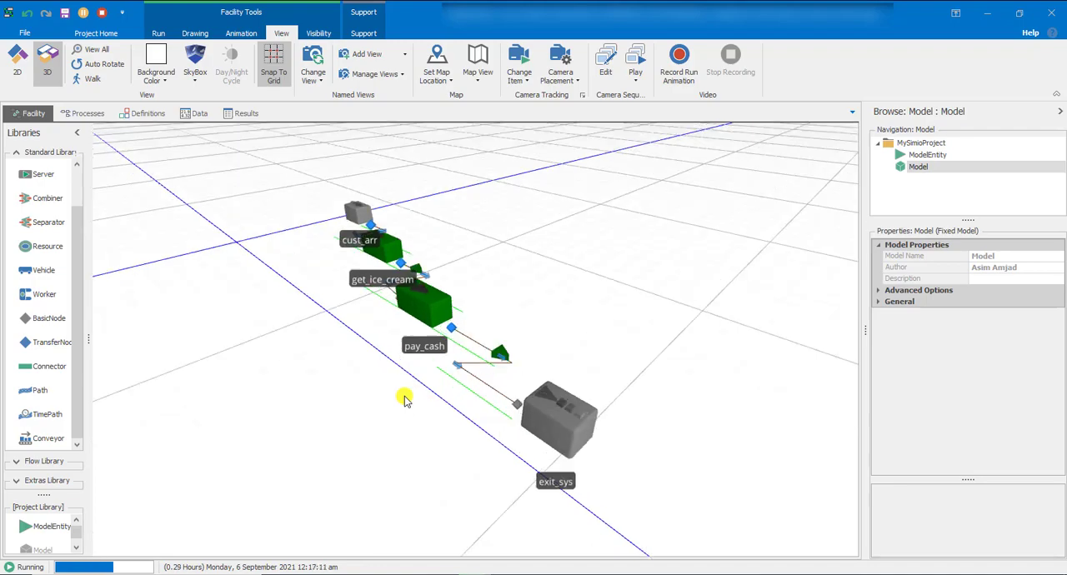
pyautogui.scroll(1, 404, 397)
pyautogui.scroll(-2, 405, 397)
pyautogui.moveTo(405, 443); pyautogui.dragTo(452, 400)
pyautogui.scroll(3, 452, 386)
pyautogui.scroll(-2, 448, 392)
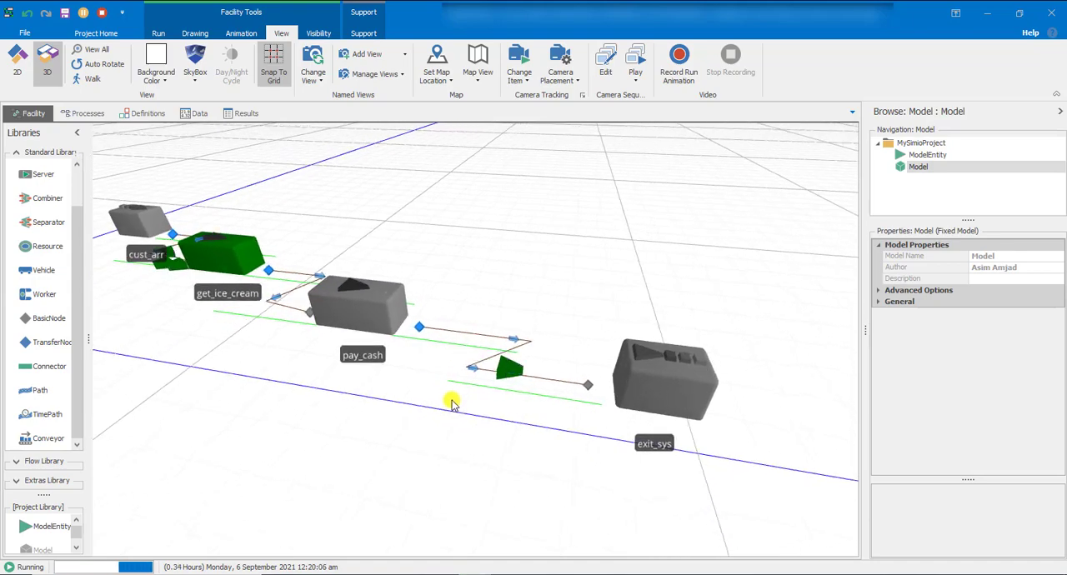
pyautogui.scroll(-4, 452, 405)
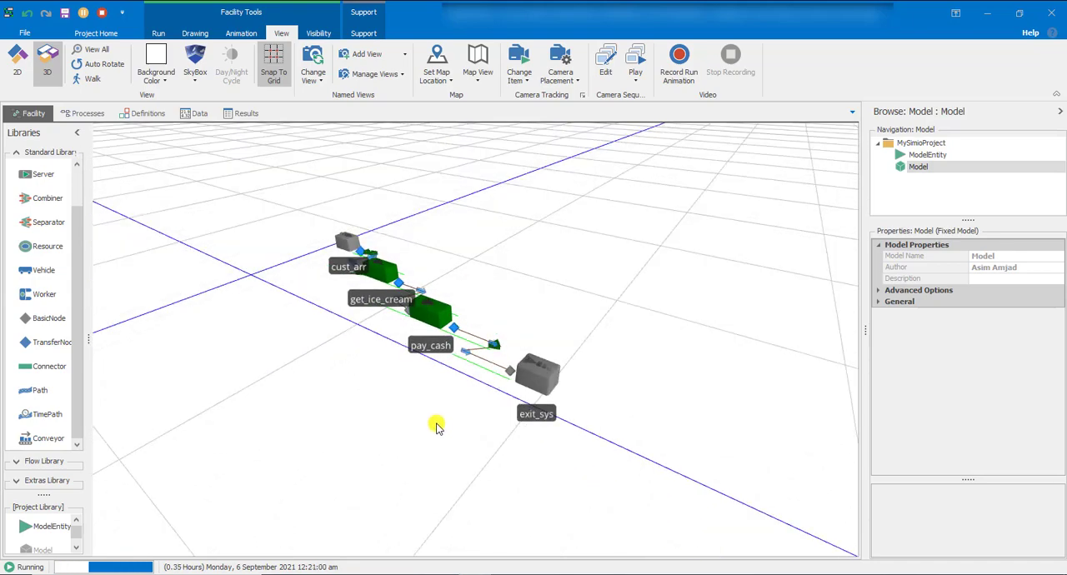
pyautogui.scroll(3, 437, 424)
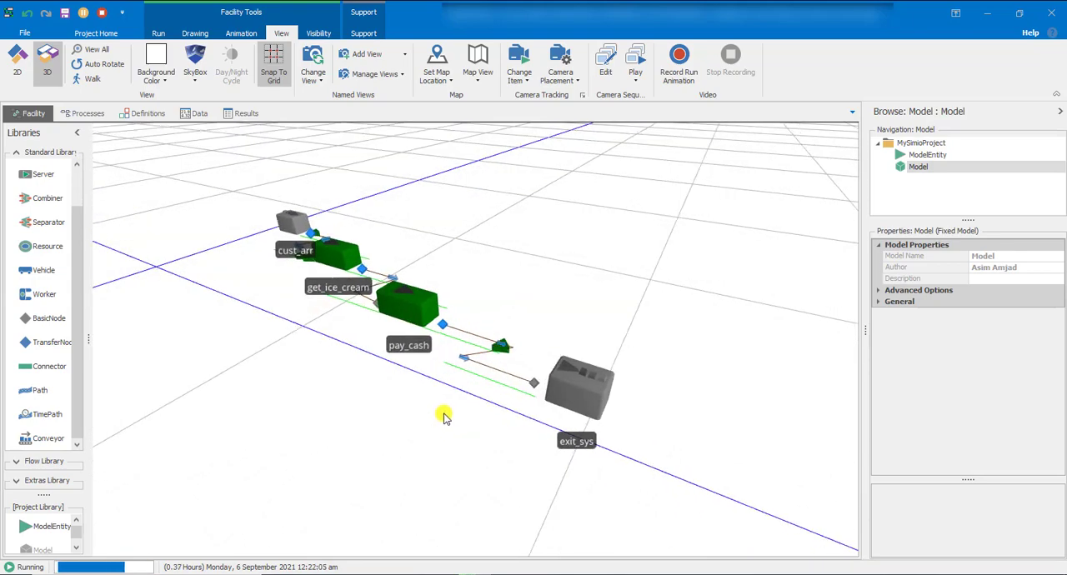
pyautogui.moveTo(444, 417); pyautogui.dragTo(446, 418)
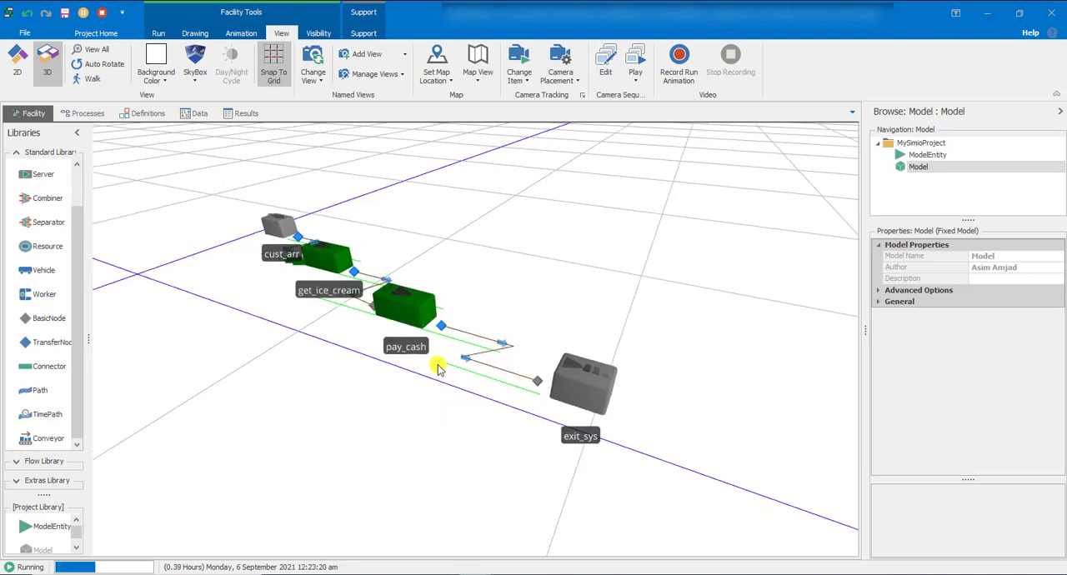
pyautogui.scroll(-4, 393, 302)
# Move the pay_cash server in the 3D view a short distance toward the viewer
pyautogui.click(391, 302)
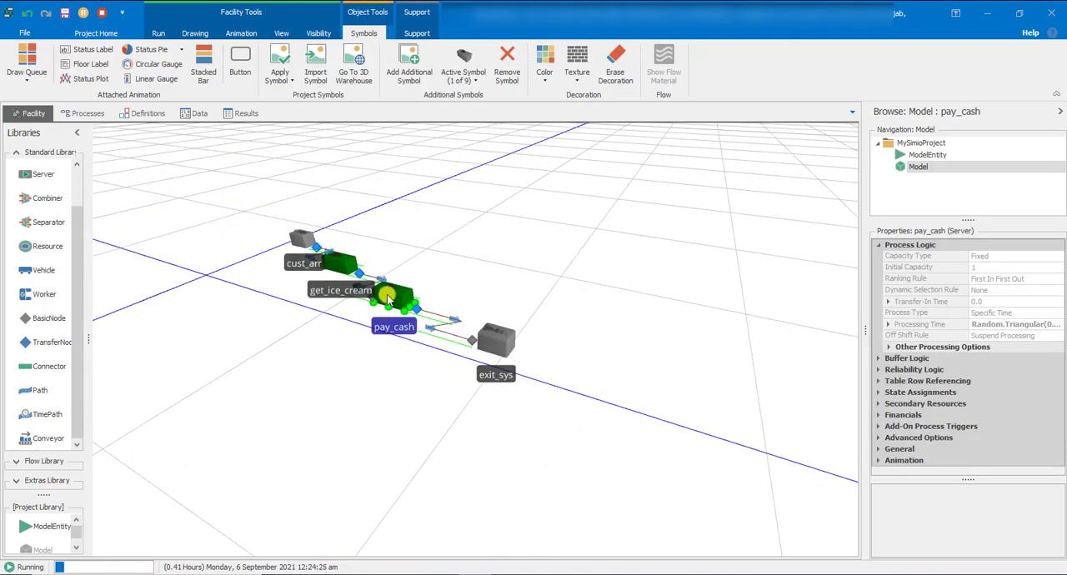
pyautogui.scroll(3, 413, 294)
pyautogui.scroll(-2, 414, 298)
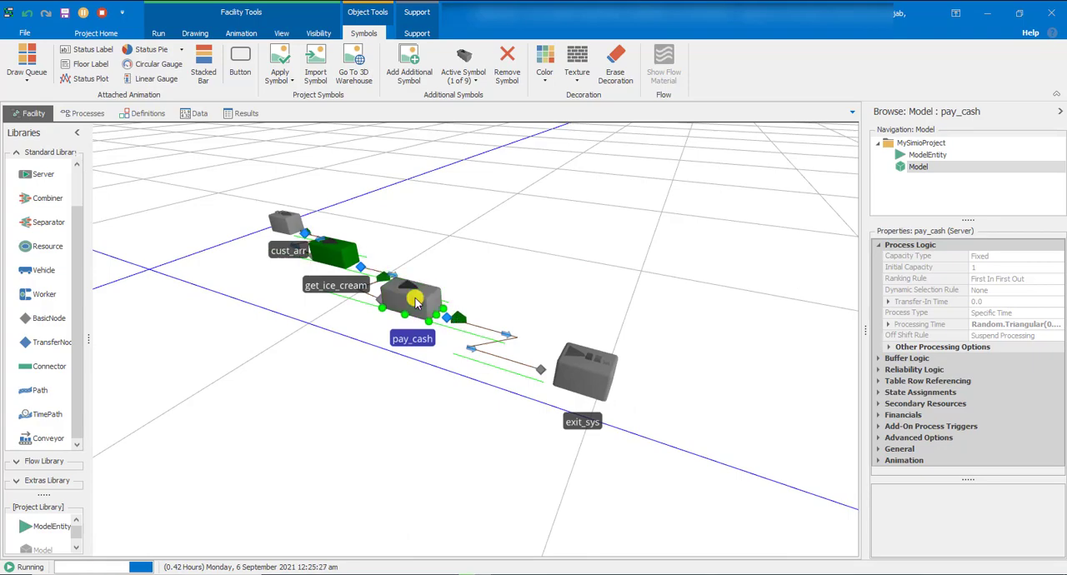
pyautogui.rightClick(415, 302)
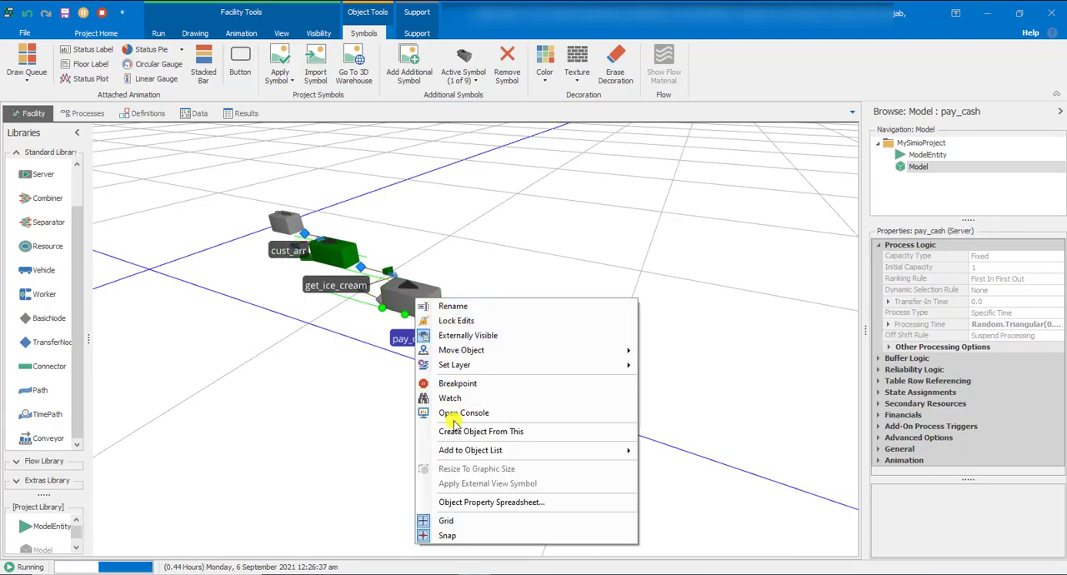
pyautogui.click(375, 395)
pyautogui.click(413, 298)
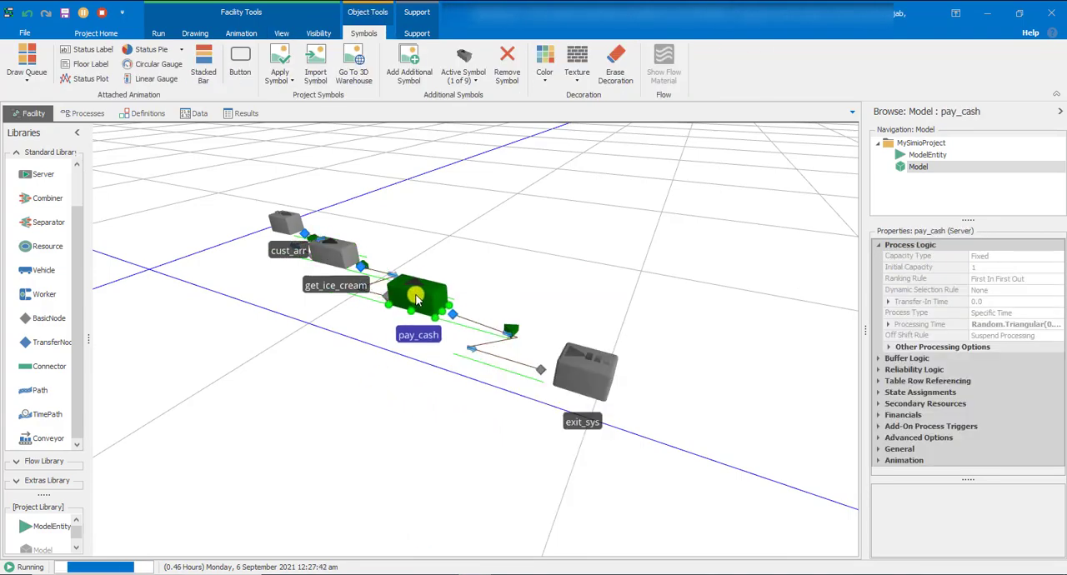
pyautogui.moveTo(415, 299); pyautogui.dragTo(414, 317)
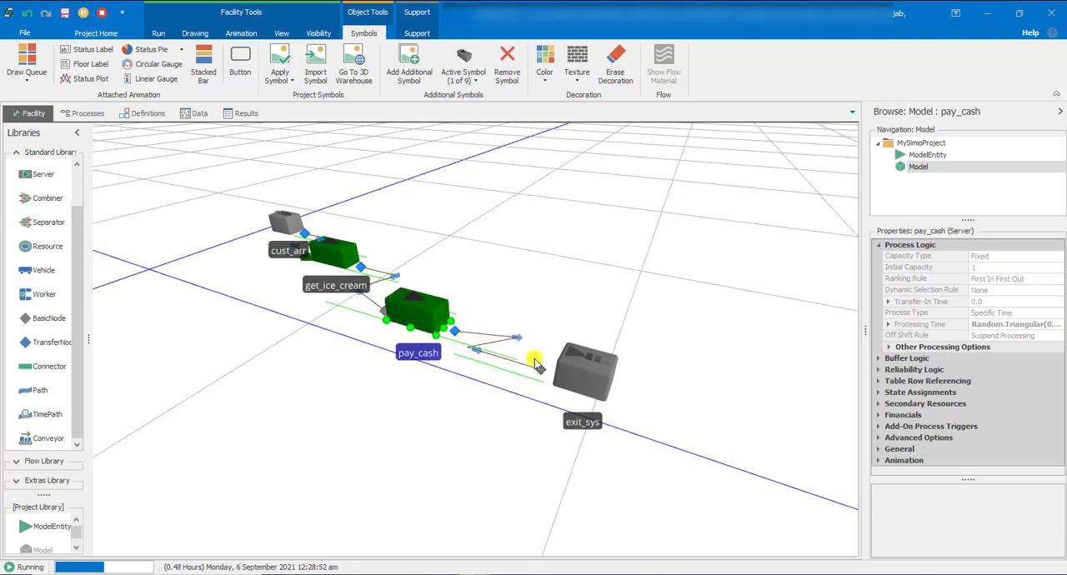
# Move the exit_sys sink and the cust_arr source farther outward from the servers, and return to the 2D view
pyautogui.moveTo(572, 372); pyautogui.dragTo(664, 391)
pyautogui.click(286, 223)
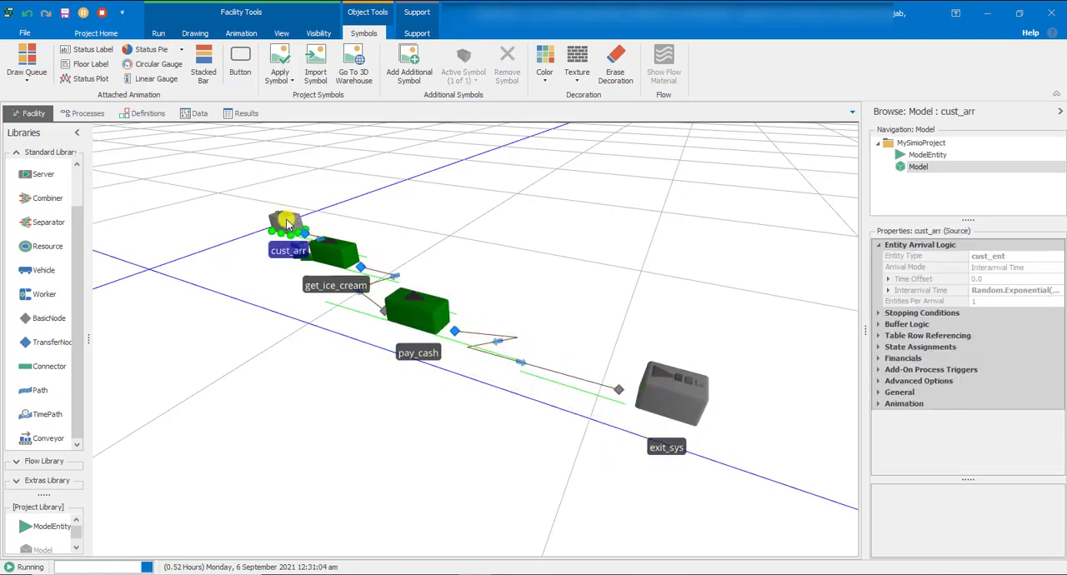
pyautogui.moveTo(271, 214); pyautogui.dragTo(225, 206)
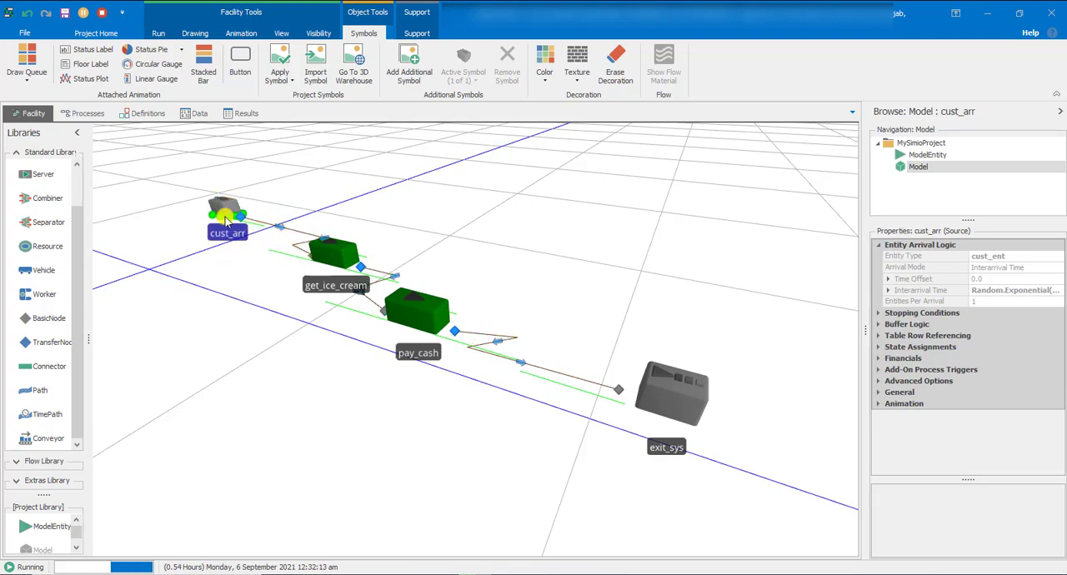
pyautogui.click(231, 326)
pyautogui.click(17, 60)
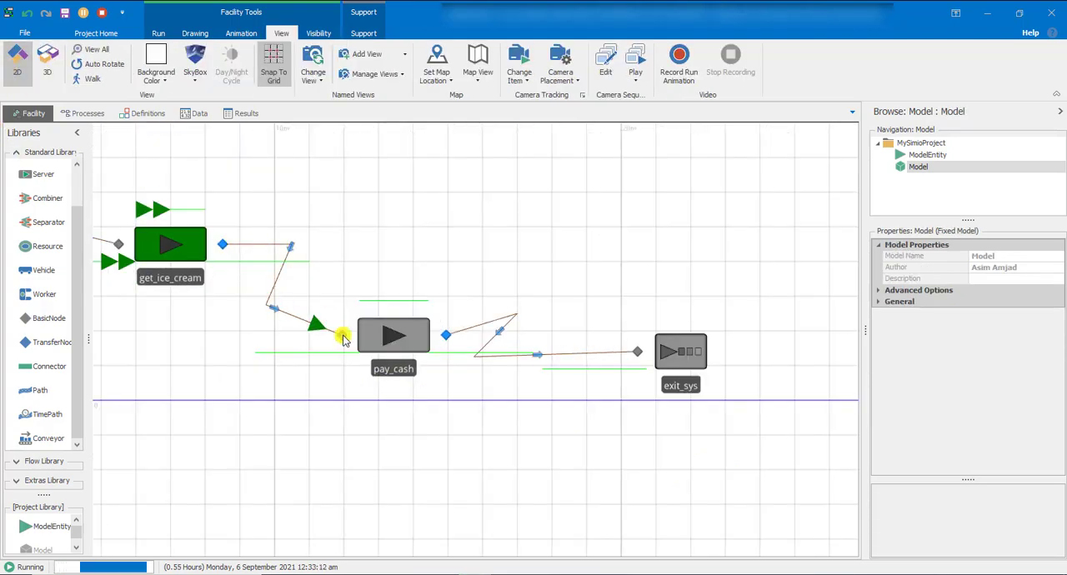
# Examine the customer flow in 2D, switch to the 3D view and watch the running model with Auto Rotate turned on
pyautogui.scroll(3, 348, 377)
pyautogui.scroll(-5, 348, 376)
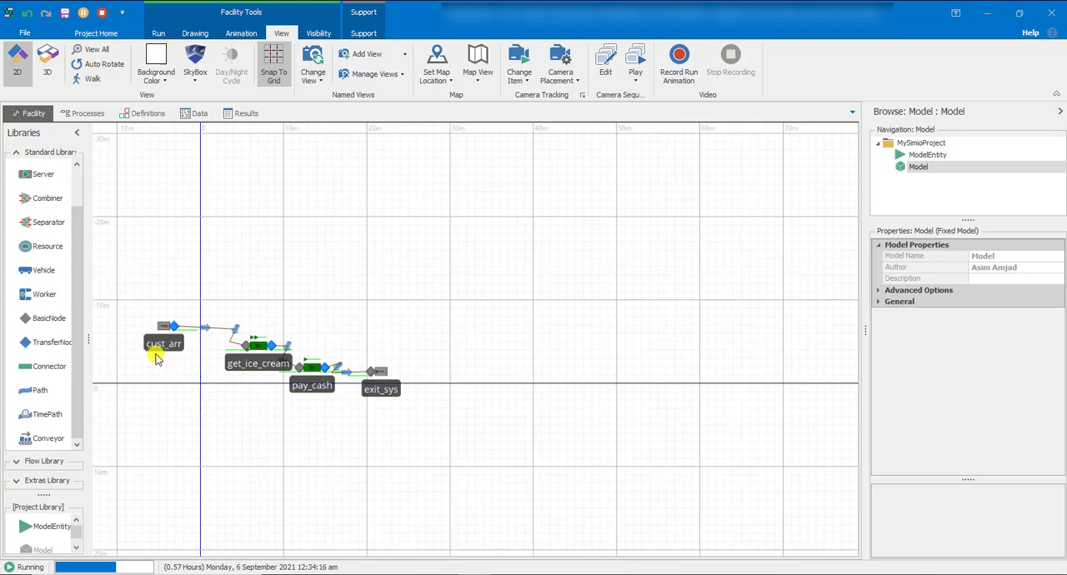
pyautogui.scroll(5, 155, 357)
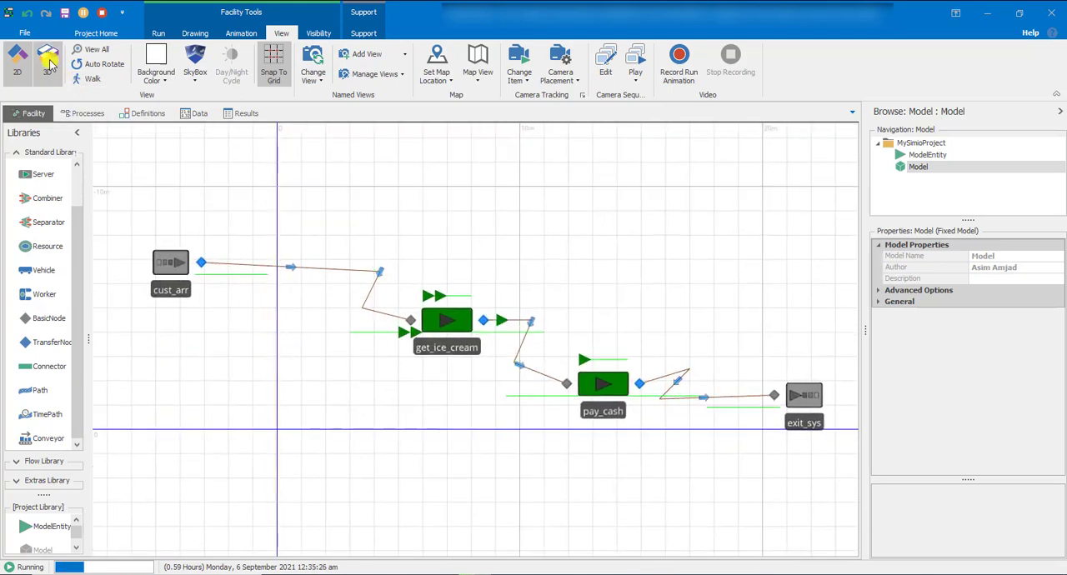
pyautogui.click(48, 60)
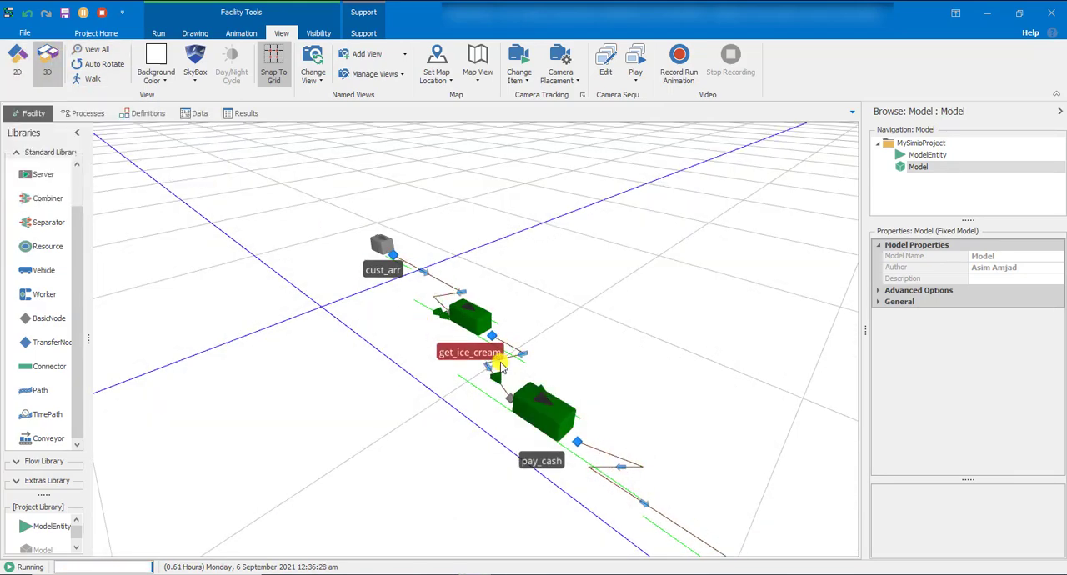
pyautogui.scroll(-3, 456, 461)
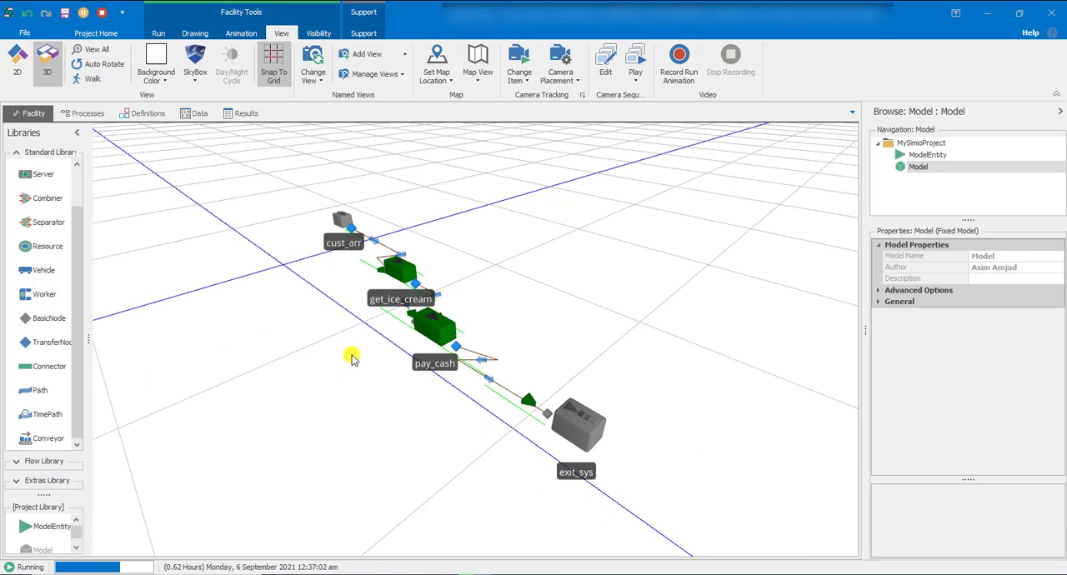
pyautogui.click(113, 65)
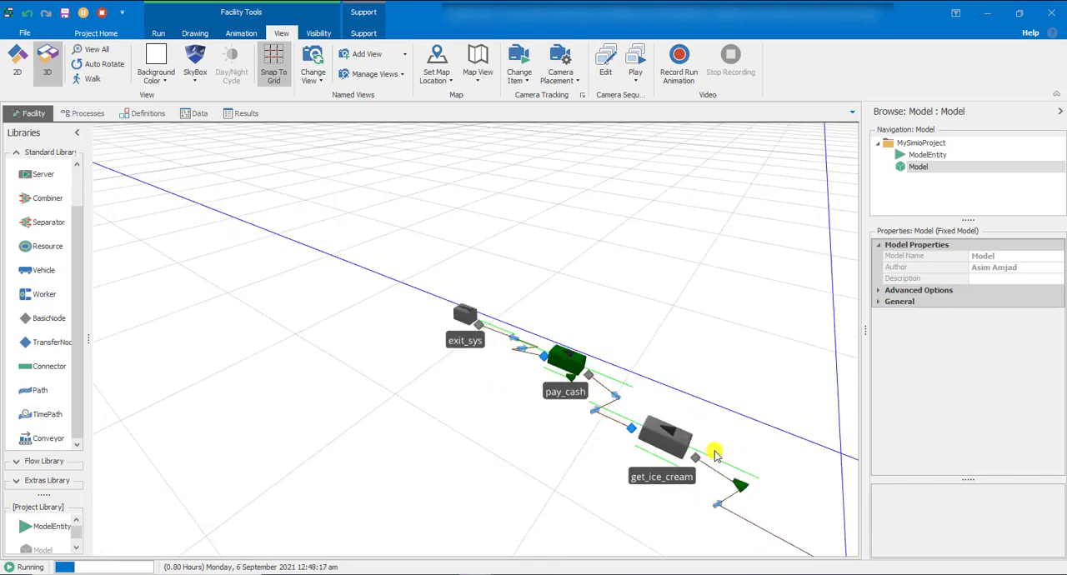
pyautogui.click(599, 360)
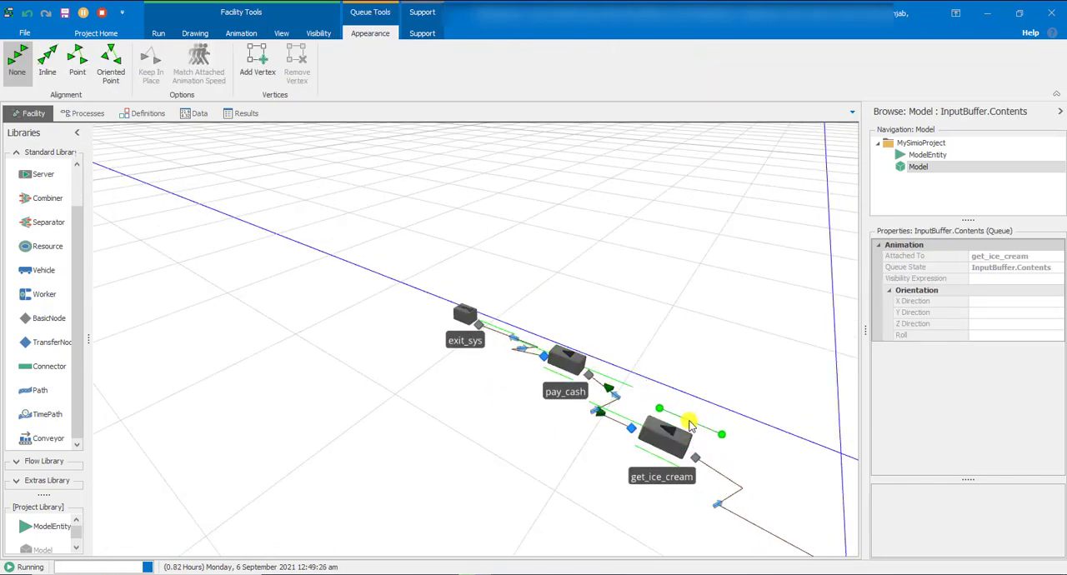
pyautogui.click(715, 430)
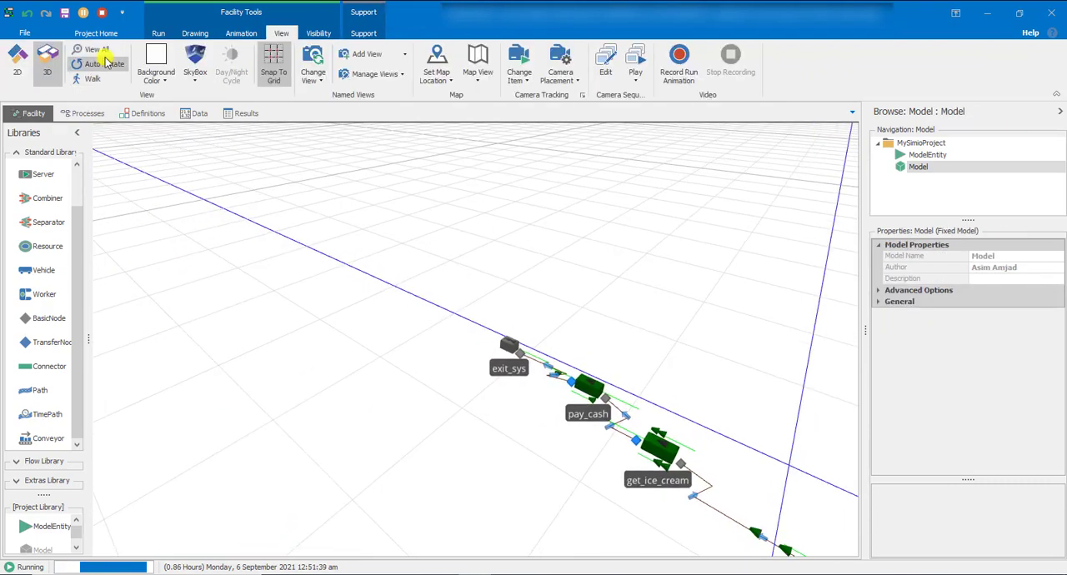
# Turn off Auto Rotate and return to the 2D view to inspect the customer queues at the servers
pyautogui.click(105, 63)
pyautogui.click(16, 61)
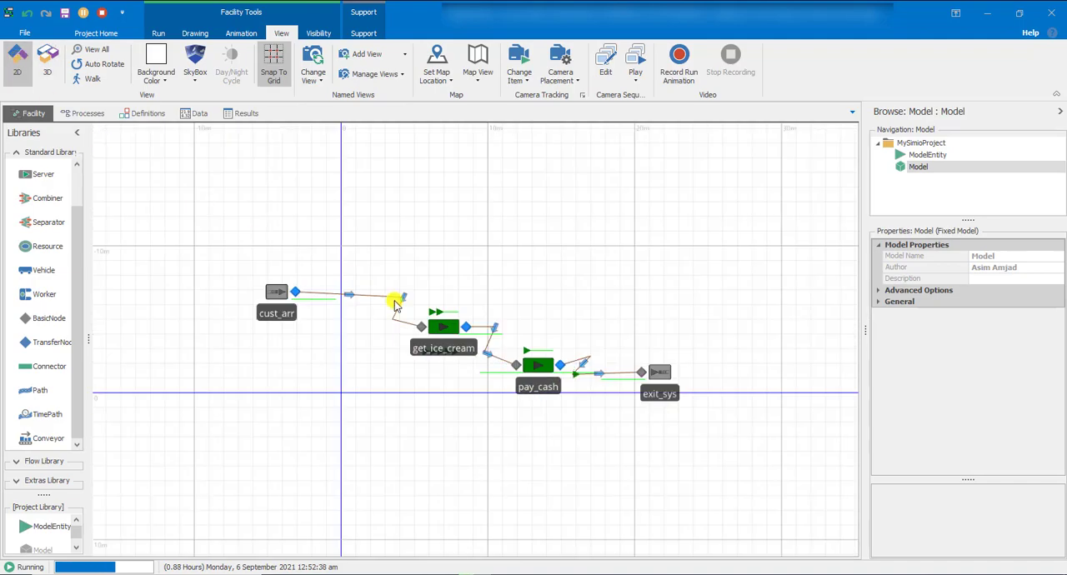
pyautogui.scroll(2, 527, 349)
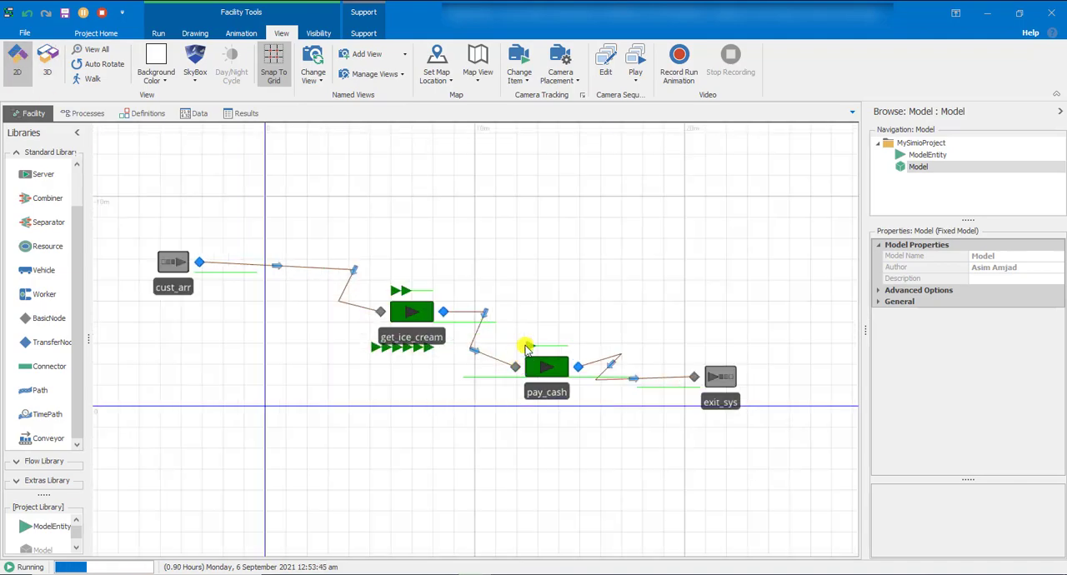
pyautogui.scroll(-2, 527, 349)
pyautogui.scroll(2, 529, 335)
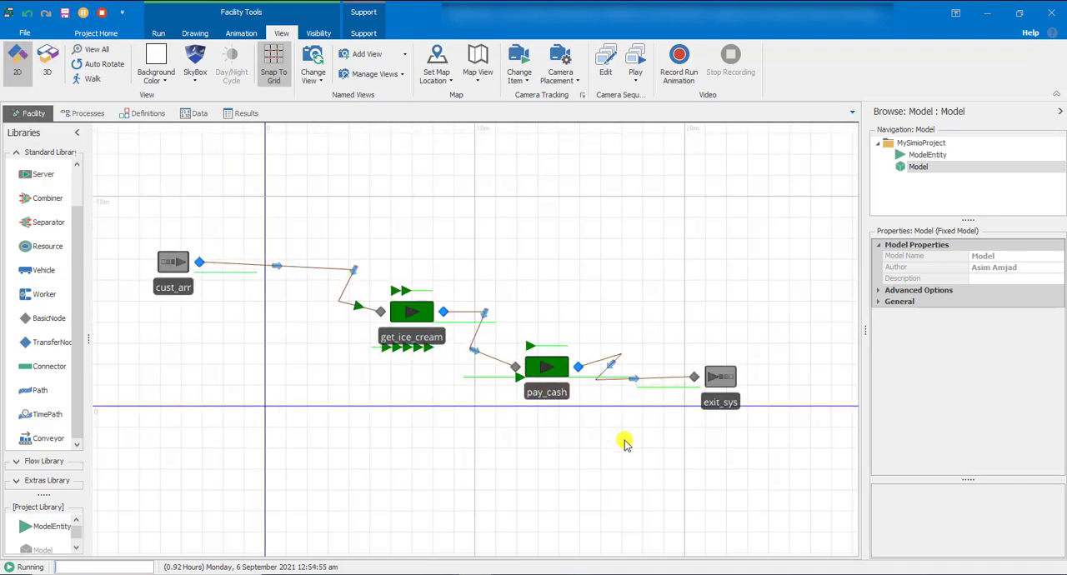
# Move the exit_sys sink diagonally away from pay_cash and reshape TimePath3 between them into a stepped path with near-right-angle bends
pyautogui.moveTo(716, 376); pyautogui.dragTo(773, 426)
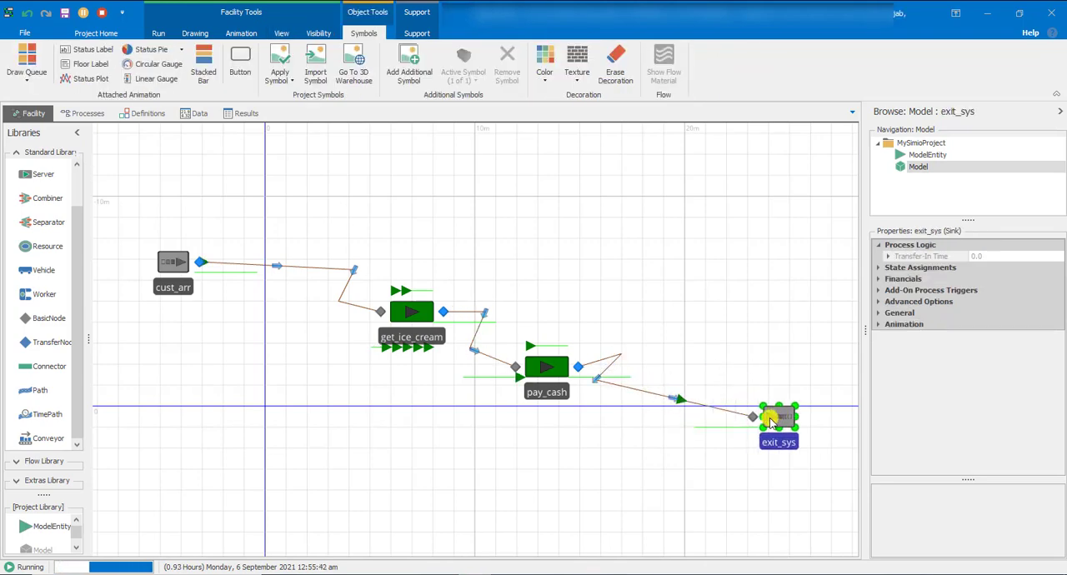
pyautogui.click(617, 360)
pyautogui.click(619, 358)
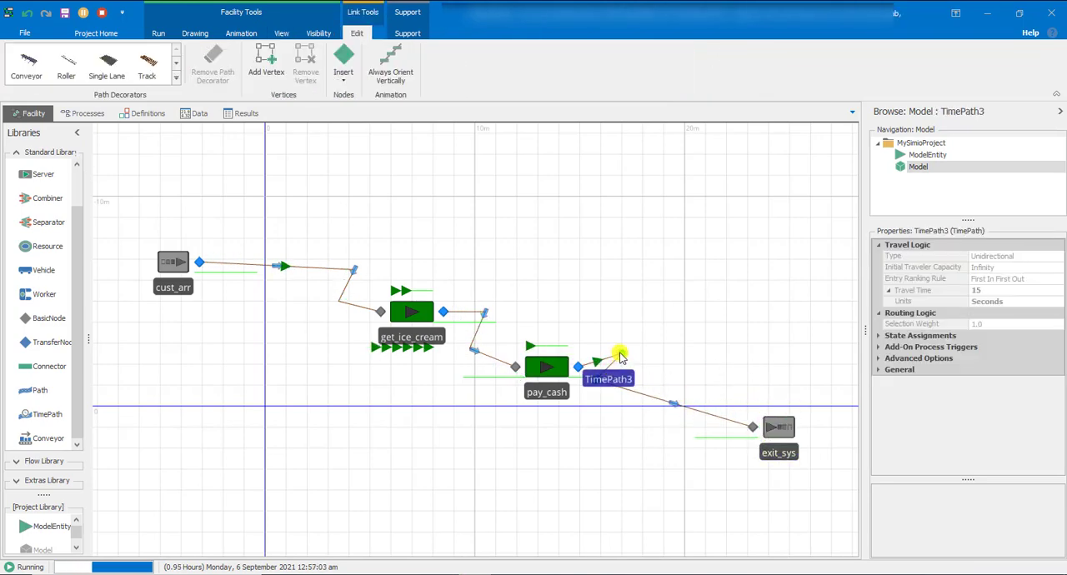
pyautogui.moveTo(619, 354); pyautogui.dragTo(673, 367)
pyautogui.moveTo(597, 381); pyautogui.dragTo(665, 415)
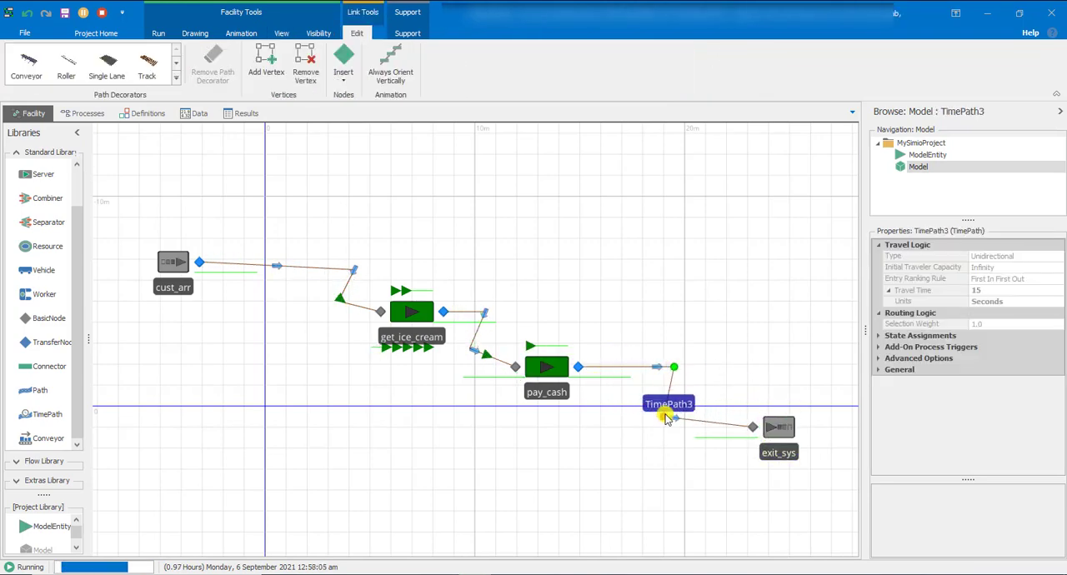
pyautogui.click(669, 436)
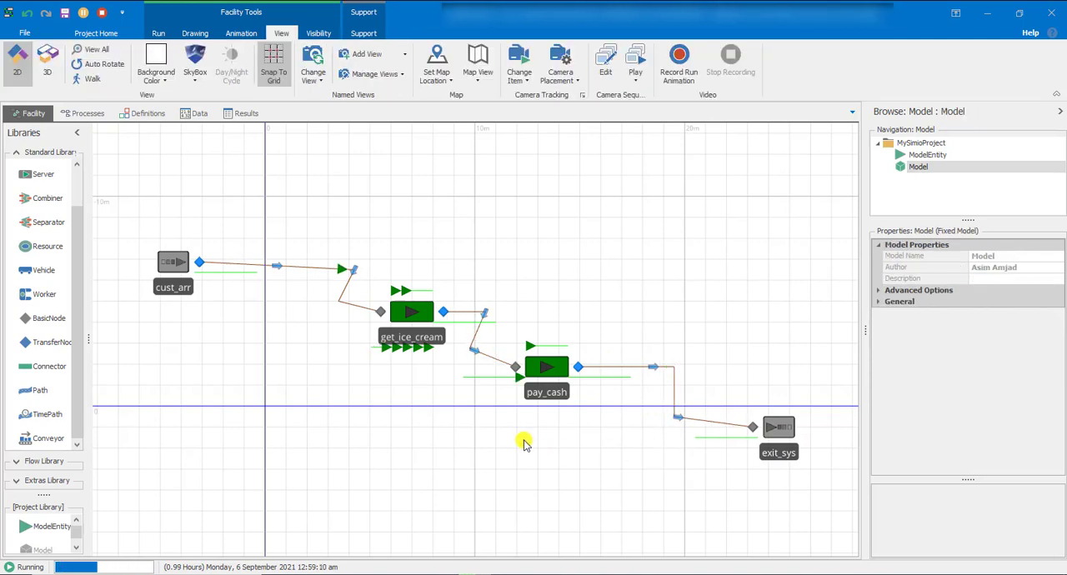
# Reshape TimePath1 between cust_arr and get_ice_cream into a stepped path with one vertical segment and right-angle bends
pyautogui.click(354, 272)
pyautogui.click(325, 363)
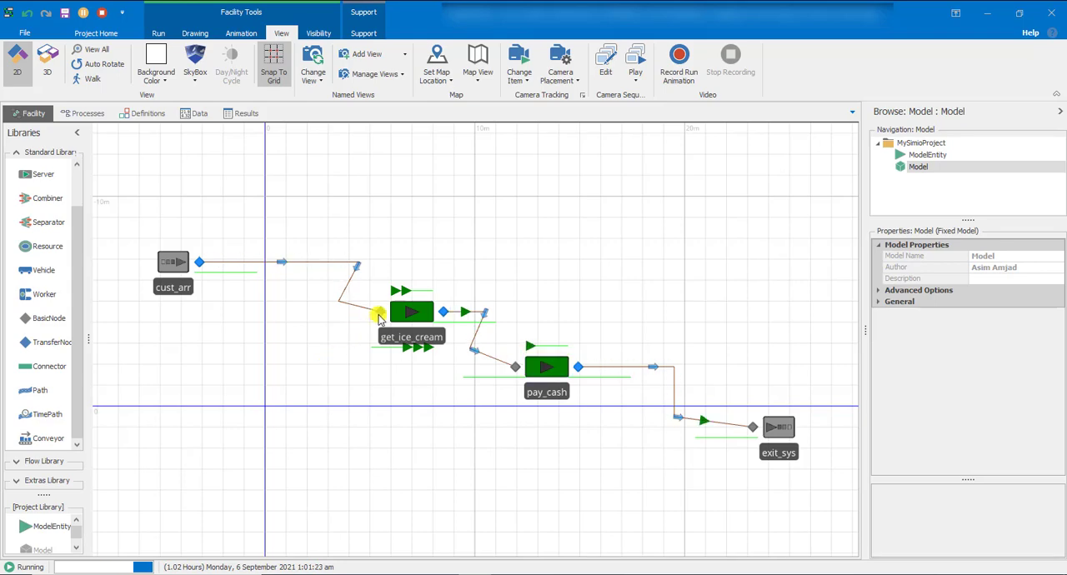
pyautogui.click(348, 306)
pyautogui.moveTo(341, 302); pyautogui.dragTo(307, 312)
pyautogui.moveTo(325, 273); pyautogui.dragTo(307, 262)
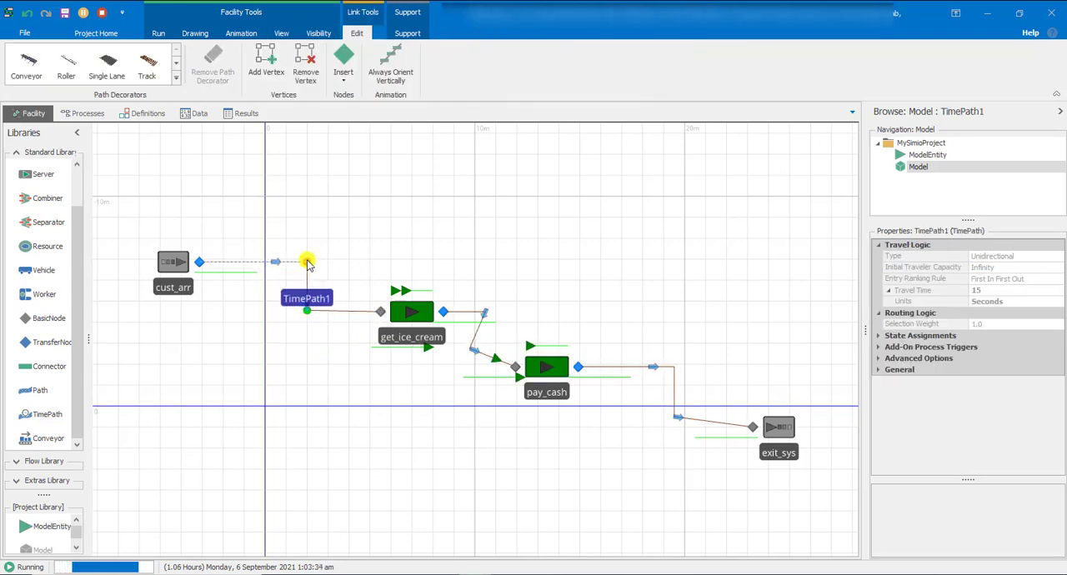
pyautogui.click(332, 409)
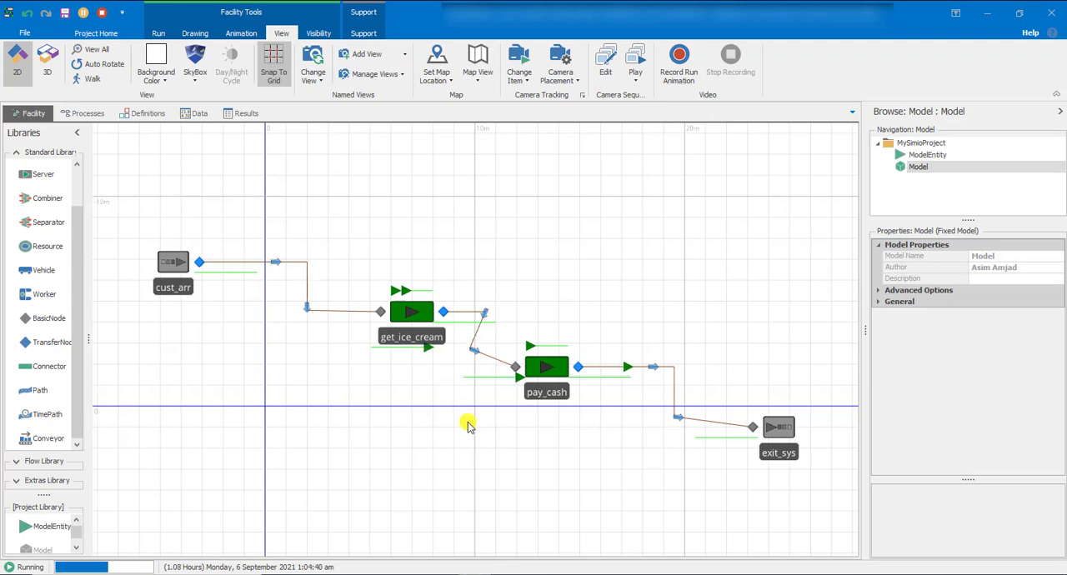